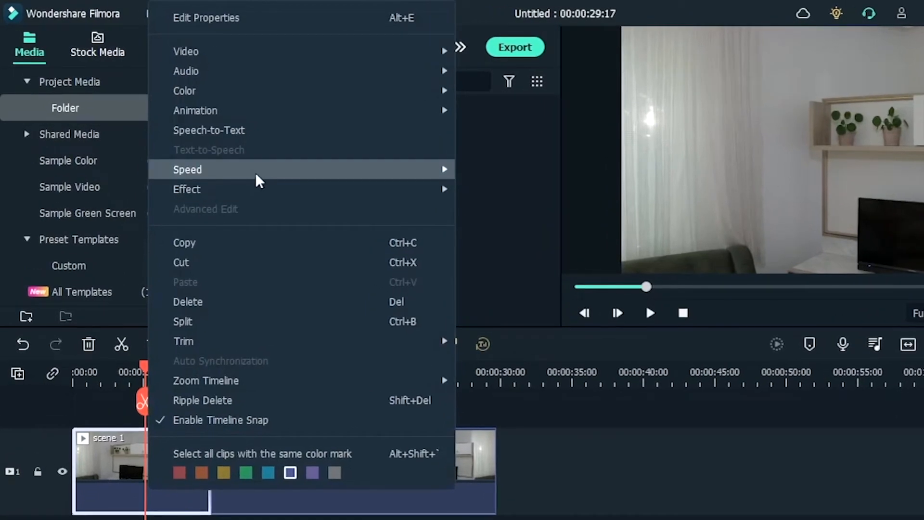
# Step: Add a freeze frame at the start of the first scene 1 clip and lengthen it to about 20 seconds
pyautogui.moveTo(245, 171)
pyautogui.click(531, 218)
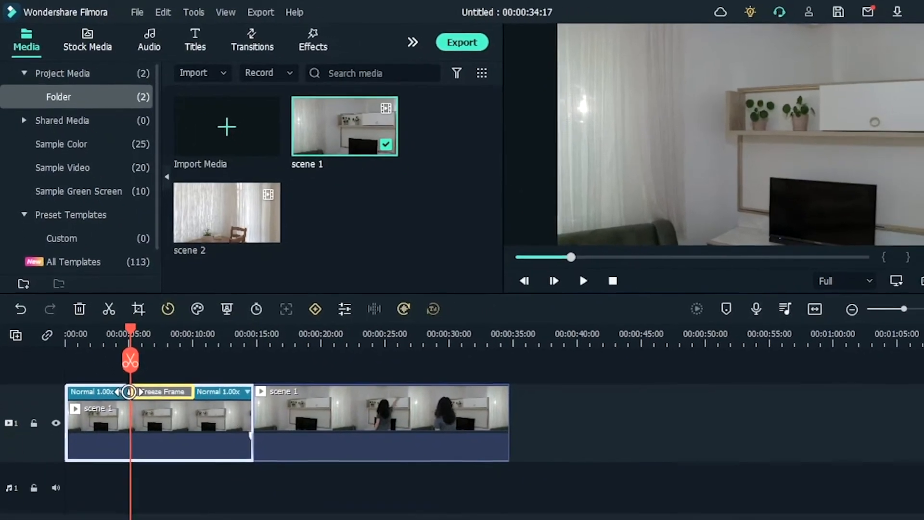
pyautogui.moveTo(144, 435); pyautogui.dragTo(59, 438)
pyautogui.moveTo(52, 366); pyautogui.dragTo(52, 366)
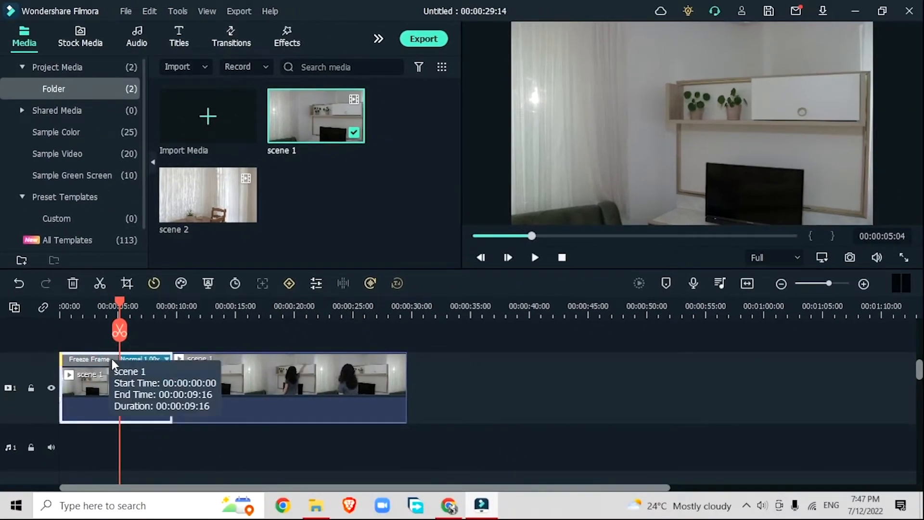
pyautogui.moveTo(117, 358); pyautogui.dragTo(244, 372)
pyautogui.click(231, 359)
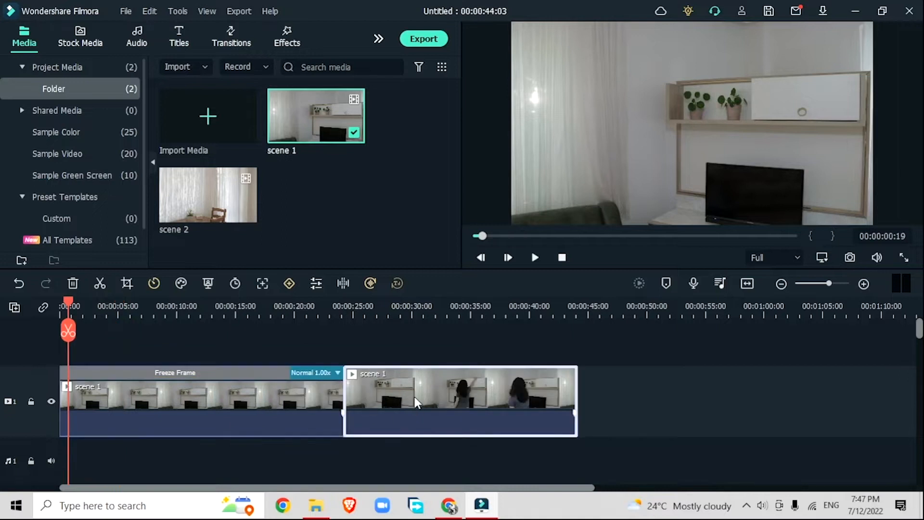
# Step: Move the second scene 1 clip to the start of track 2, above the freeze-frame clip
pyautogui.moveTo(417, 402); pyautogui.dragTo(132, 338)
pyautogui.click(169, 380)
pyautogui.moveTo(173, 380); pyautogui.dragTo(209, 390)
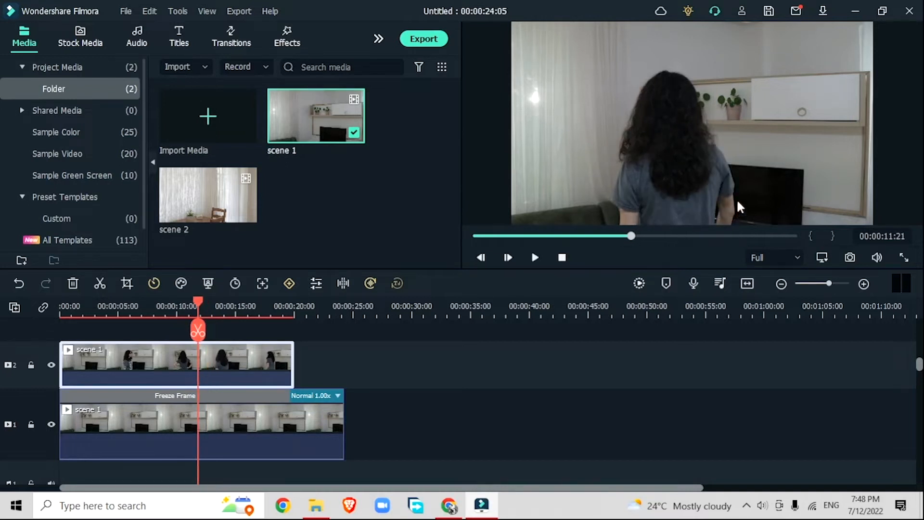
# Step: Split the scene 1 clip on track 2 at 00:00:11:21 and 00:00:15:00, and delete the part after the second cut
pyautogui.click(195, 331)
pyautogui.moveTo(231, 305); pyautogui.dragTo(236, 311)
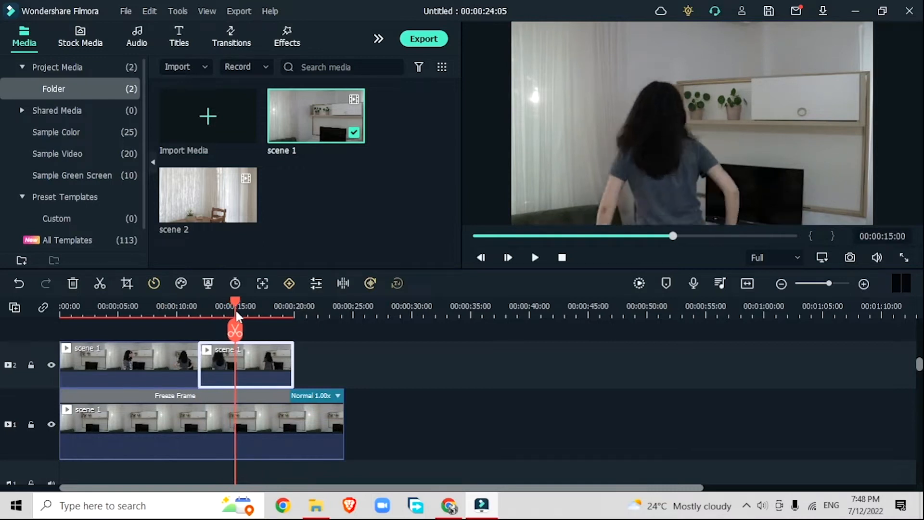
pyautogui.click(73, 286)
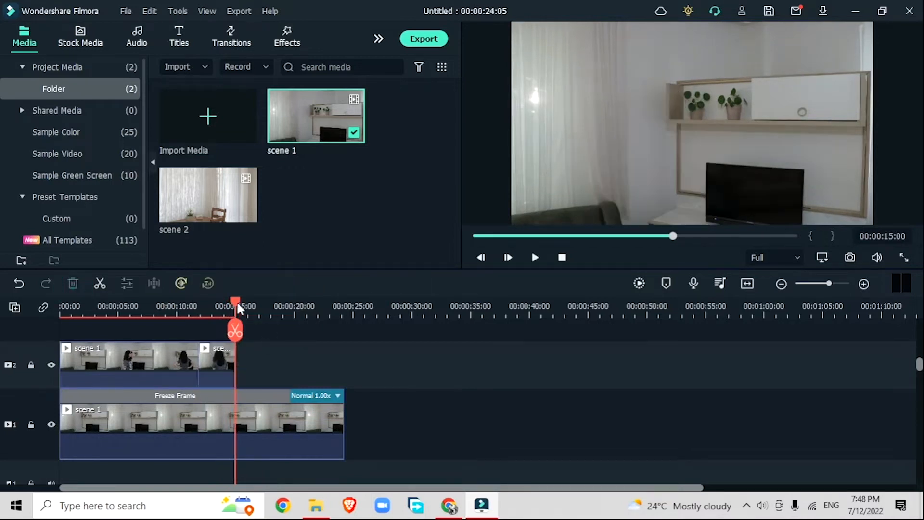
# Step: Split the second piece on track 2 at about 00:00:14:19 and apply the Human Segmentation effect to its longer part
pyautogui.moveTo(238, 301); pyautogui.dragTo(266, 323)
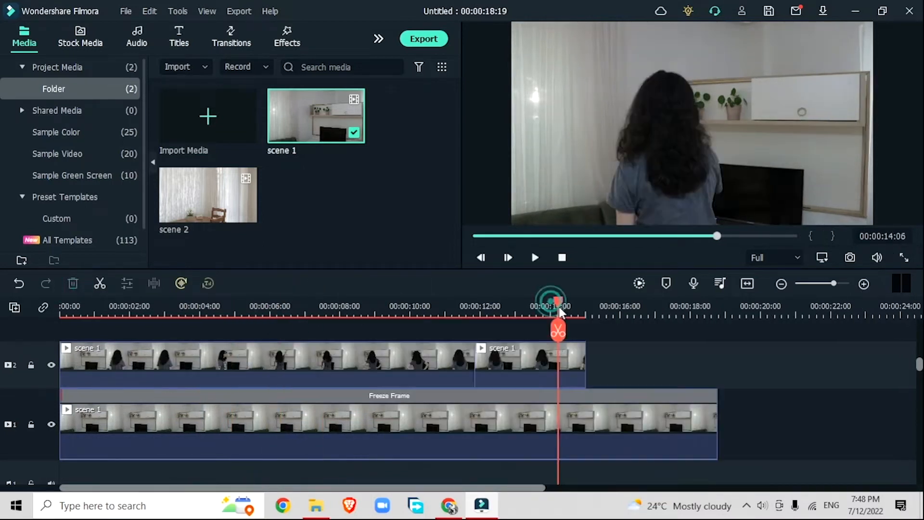
pyautogui.moveTo(558, 312); pyautogui.dragTo(572, 321)
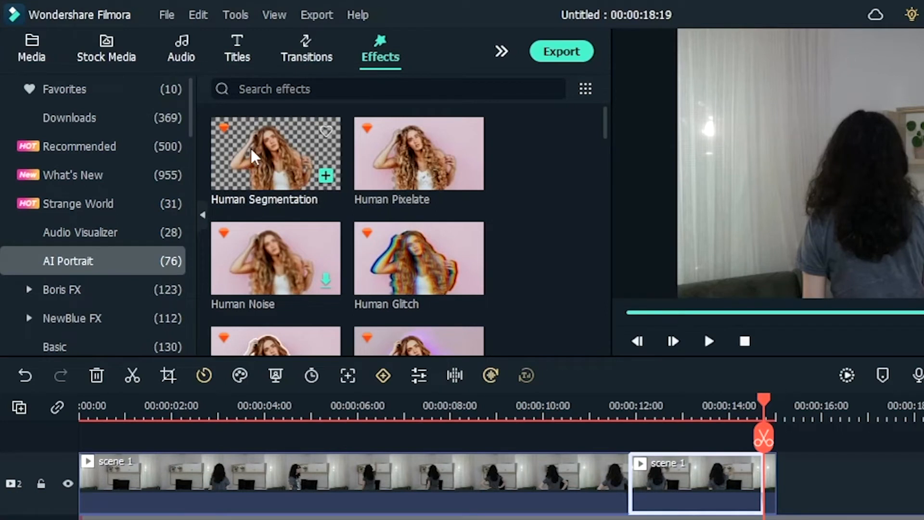
pyautogui.moveTo(252, 156); pyautogui.dragTo(687, 474)
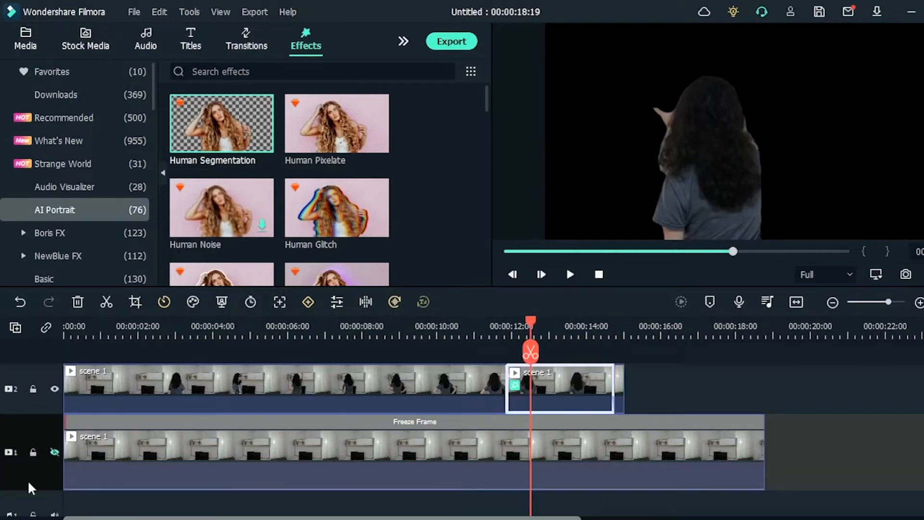
# Step: Make track 1 visible and move all the scene 1 pieces from track 2 up to track 3
pyautogui.click(54, 452)
pyautogui.click(8, 417)
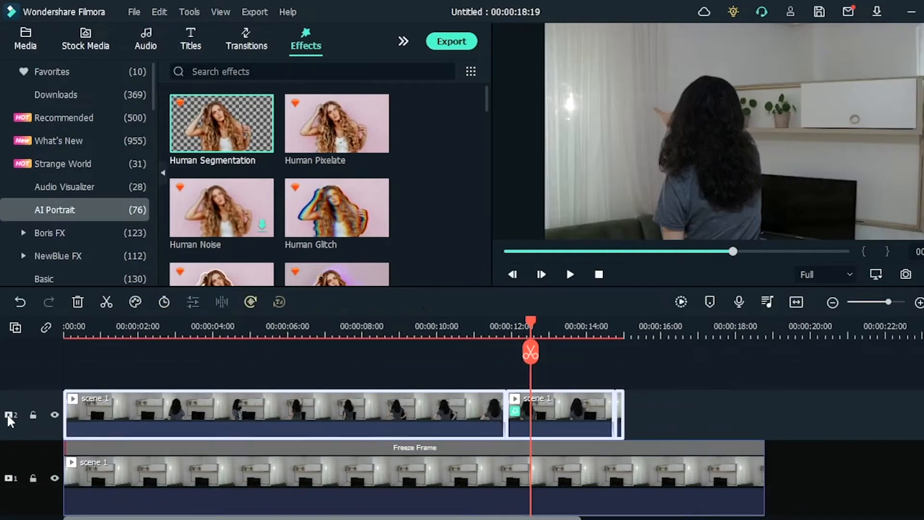
pyautogui.moveTo(120, 412); pyautogui.dragTo(157, 395)
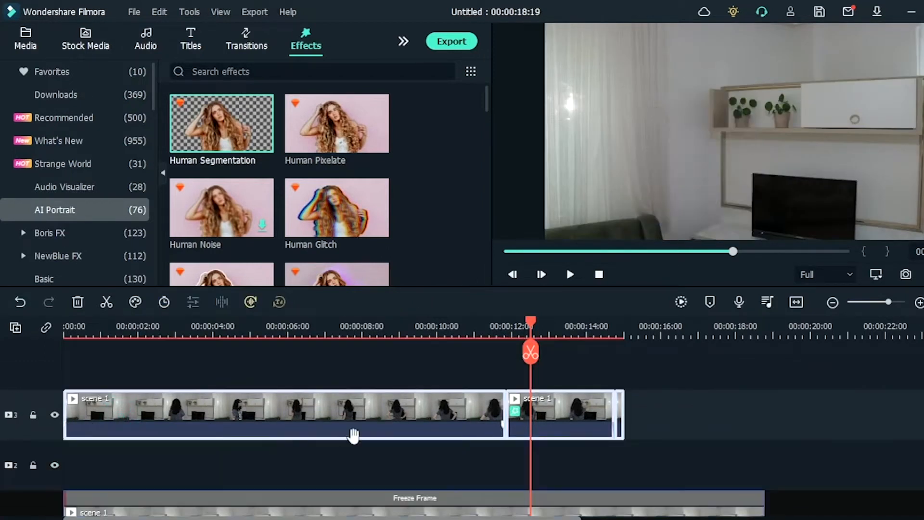
pyautogui.click(470, 476)
# Step: Search the elements for "superhero" and add the Superheroes Cinematic fire ring to track 2 at 00:00:11:24
pyautogui.moveTo(530, 321); pyautogui.dragTo(506, 326)
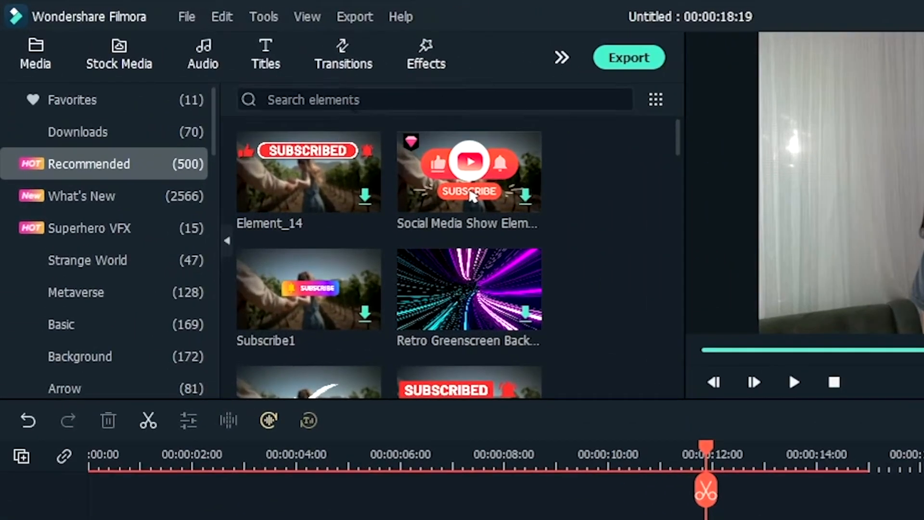
pyautogui.click(252, 72)
pyautogui.write('superhero')
pyautogui.press('Return')
pyautogui.click(495, 322)
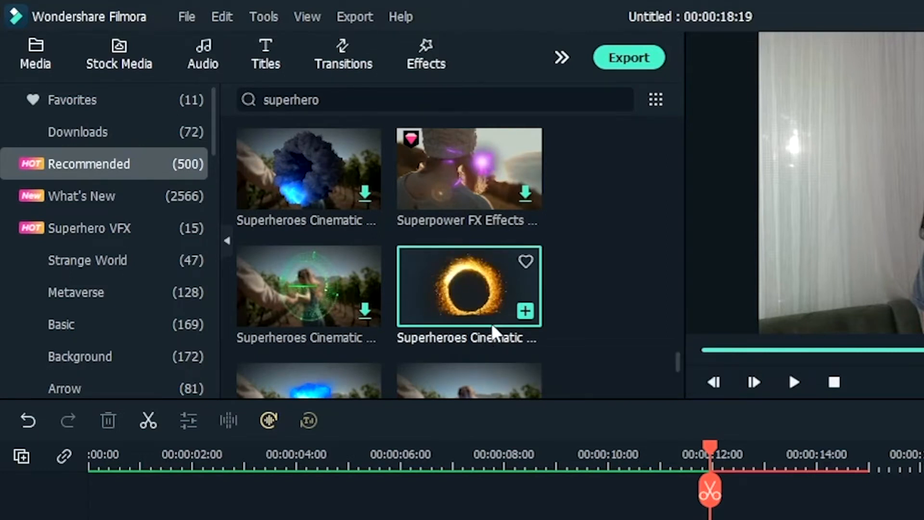
pyautogui.moveTo(462, 285); pyautogui.dragTo(489, 450)
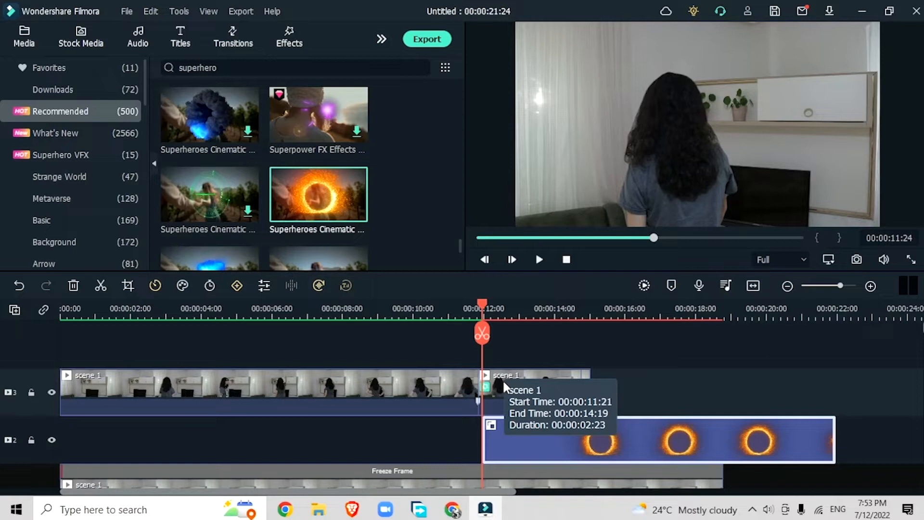
# Step: Scale the fire ring element to 162% and set its position to X -57, Y -23
pyautogui.moveTo(486, 304); pyautogui.dragTo(507, 342)
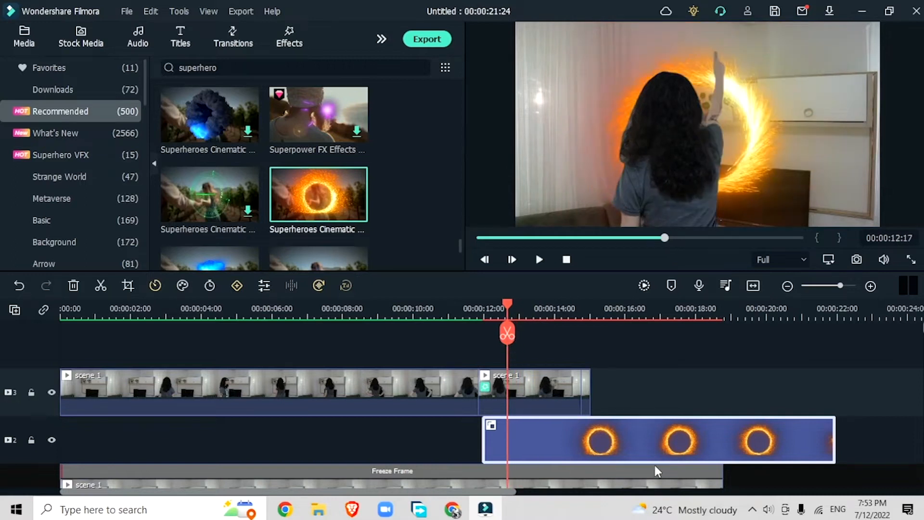
pyautogui.doubleClick(585, 438)
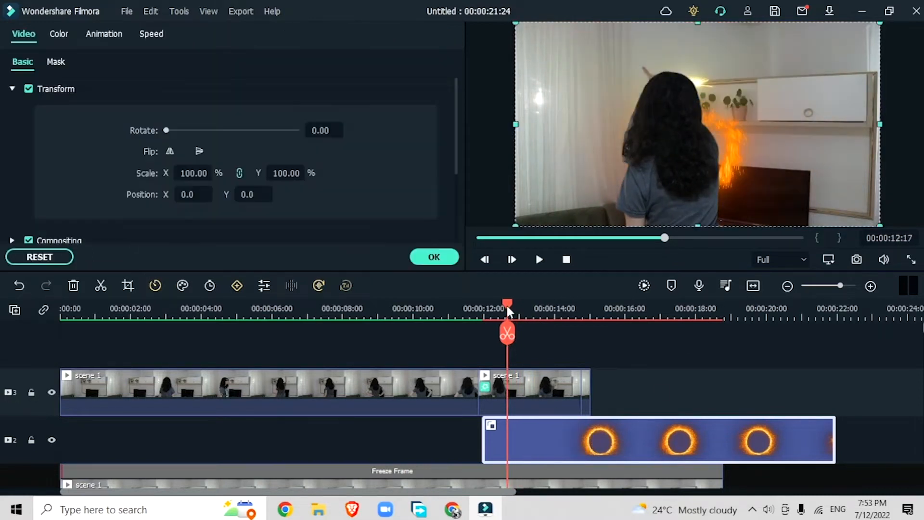
pyautogui.moveTo(507, 333); pyautogui.dragTo(539, 355)
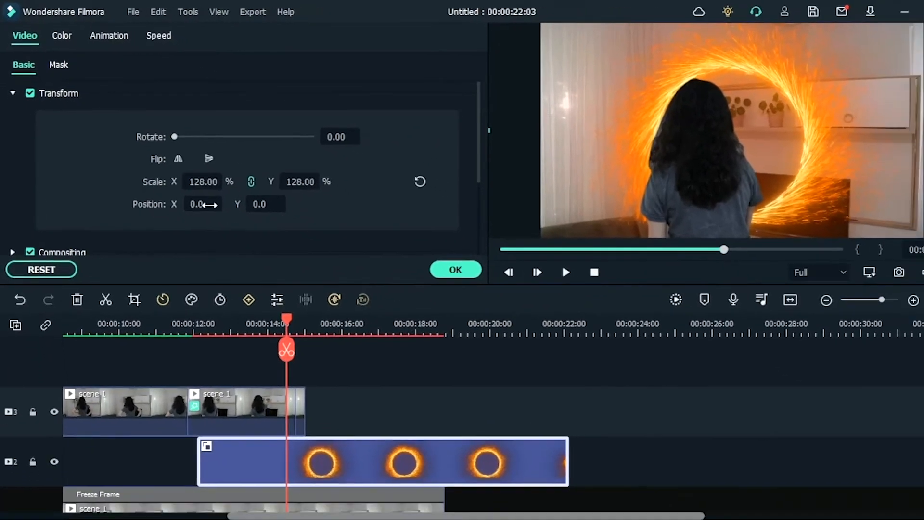
pyautogui.moveTo(258, 252); pyautogui.dragTo(223, 252)
pyautogui.moveTo(319, 252); pyautogui.dragTo(336, 251)
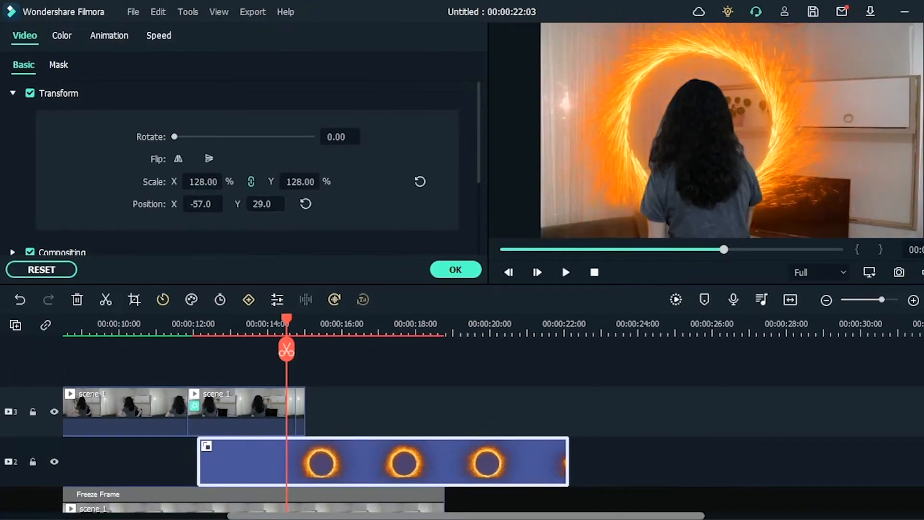
pyautogui.moveTo(265, 204); pyautogui.dragTo(290, 204)
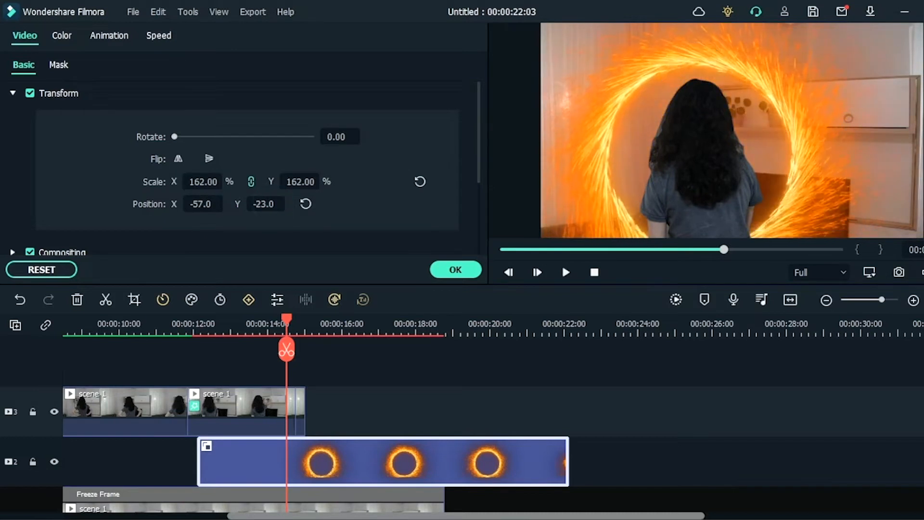
# Step: Set the second Human Segmentation parameter of the segmented scene 1 piece to about 7.02 and apply it
pyautogui.click(233, 414)
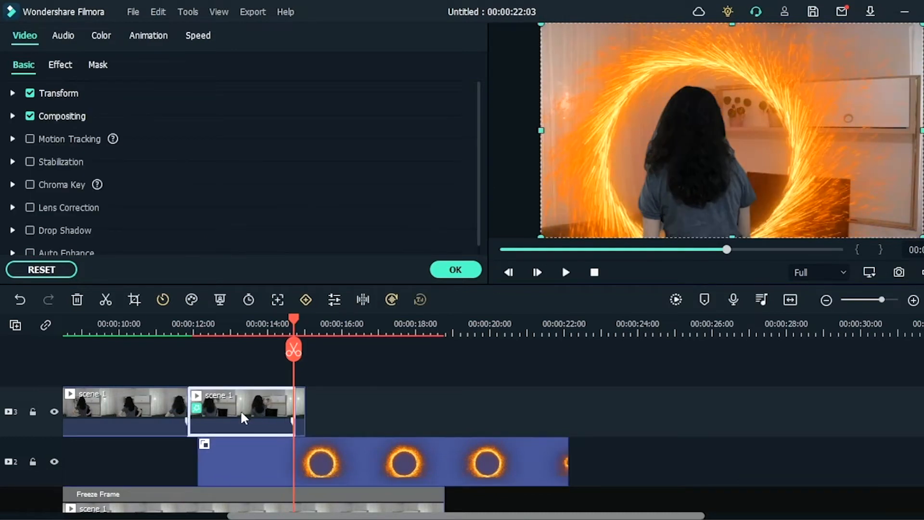
pyautogui.click(61, 65)
pyautogui.moveTo(52, 148); pyautogui.dragTo(107, 158)
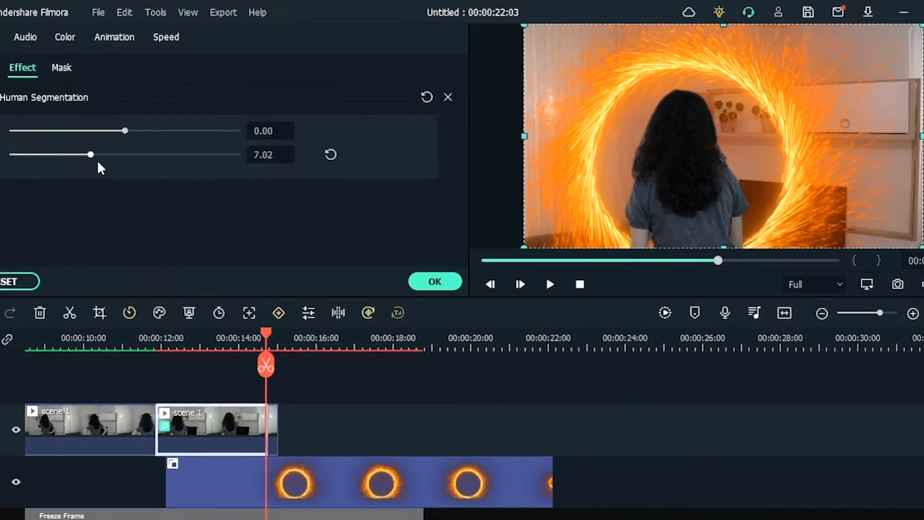
pyautogui.click(434, 281)
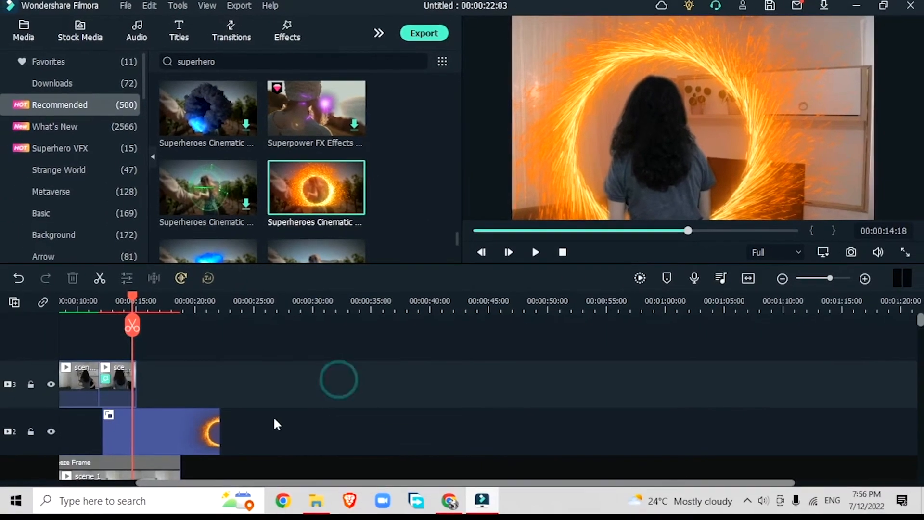
# Step: Move the scene 1 pieces and the fire ring up one track and add the scene 2 video to track 2
pyautogui.moveTo(289, 434); pyautogui.dragTo(292, 393)
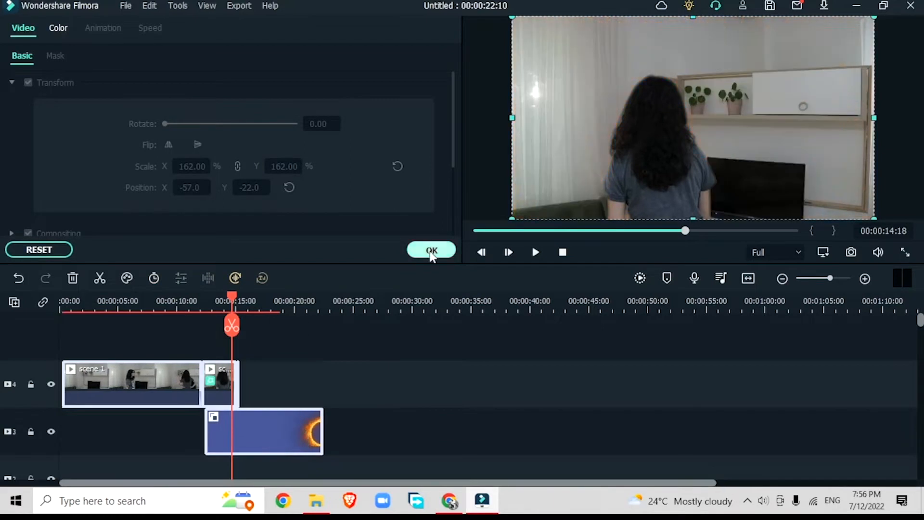
pyautogui.click(430, 250)
pyautogui.click(25, 33)
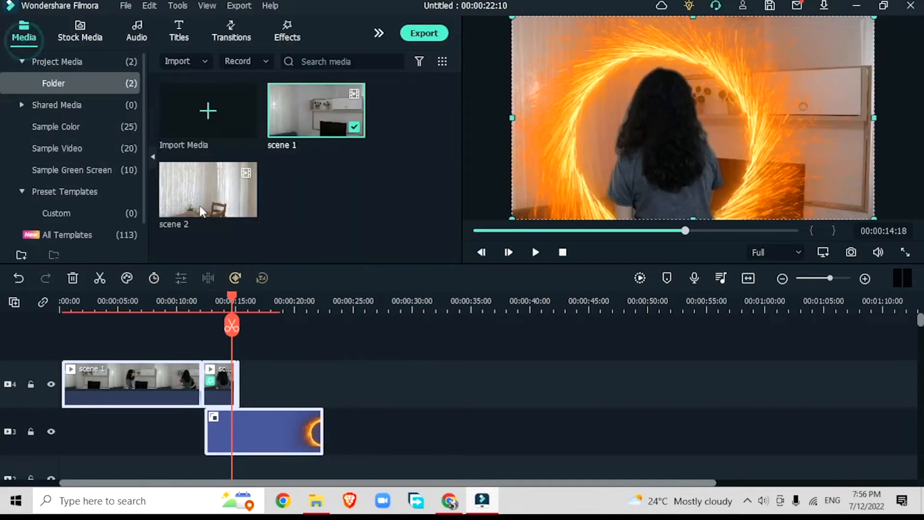
pyautogui.moveTo(208, 184); pyautogui.dragTo(686, 209)
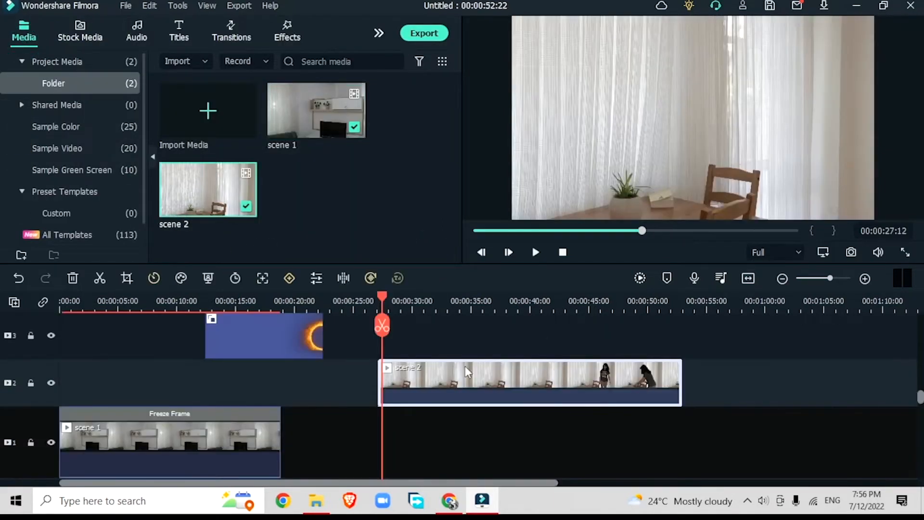
# Step: Split the scene 2 clip at 00:00:29:14 and move the short segment before the cut beneath the fire ring
pyautogui.moveTo(380, 290); pyautogui.dragTo(407, 309)
pyautogui.click(406, 327)
pyautogui.moveTo(393, 384); pyautogui.dragTo(249, 380)
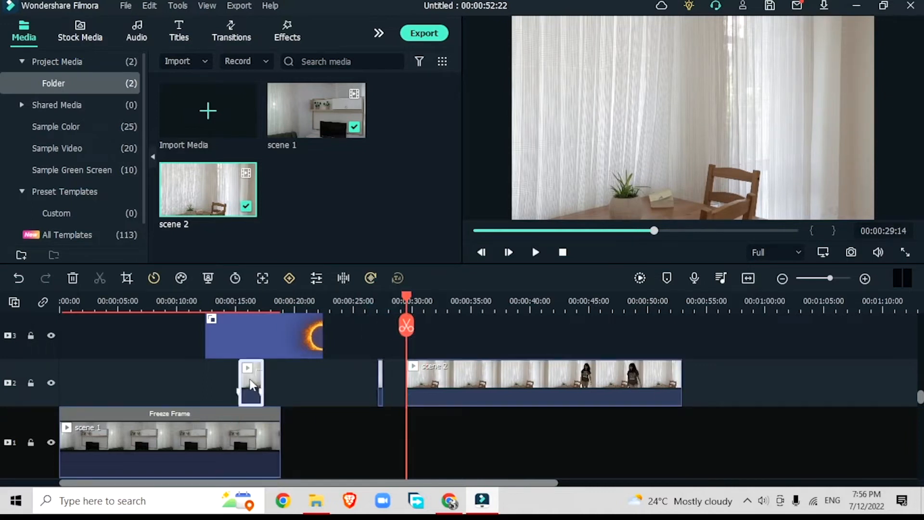
# Step: Add a freeze frame to the short scene 2 segment beneath the fire ring and extend it
pyautogui.click(249, 297)
pyautogui.rightClick(251, 380)
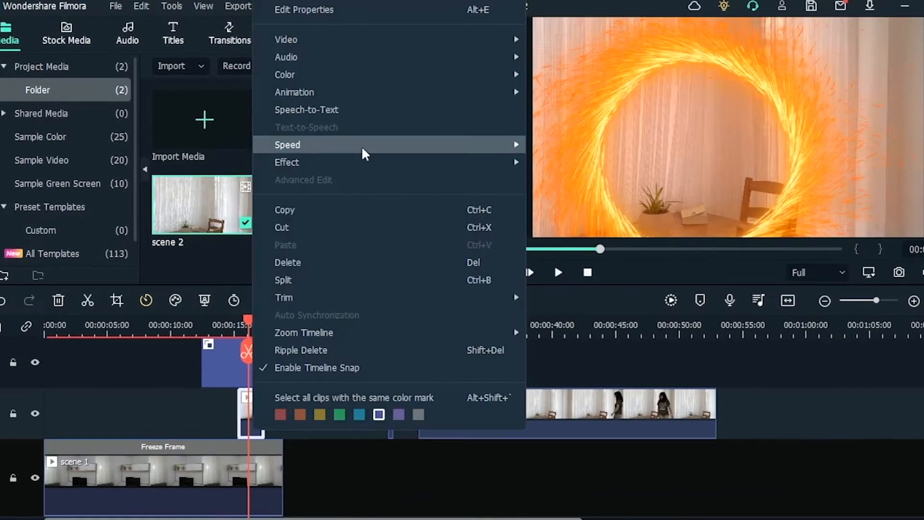
pyautogui.moveTo(355, 145)
pyautogui.click(656, 181)
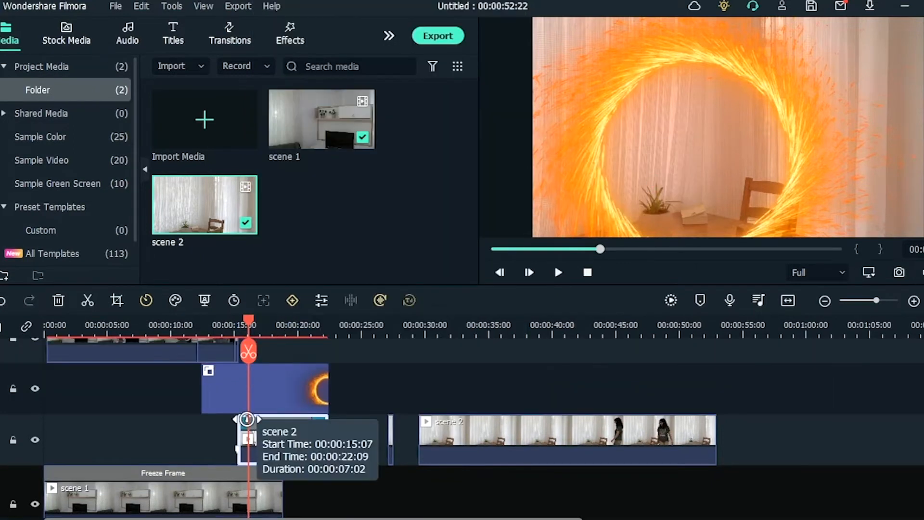
pyautogui.moveTo(304, 422); pyautogui.dragTo(342, 423)
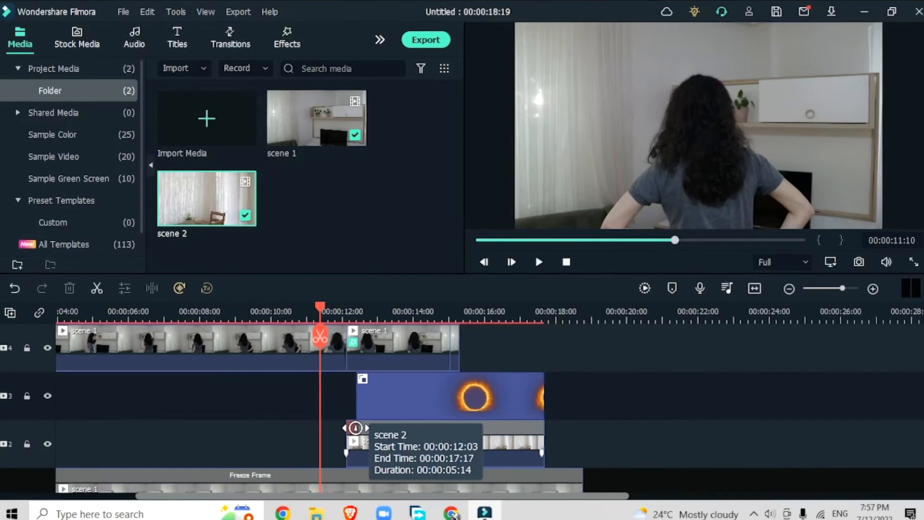
# Step: Shift the freeze frame to the start of the scene 2 segment and align the segment with the fire ring's start
pyautogui.moveTo(355, 427); pyautogui.dragTo(331, 429)
pyautogui.moveTo(412, 442); pyautogui.dragTo(438, 440)
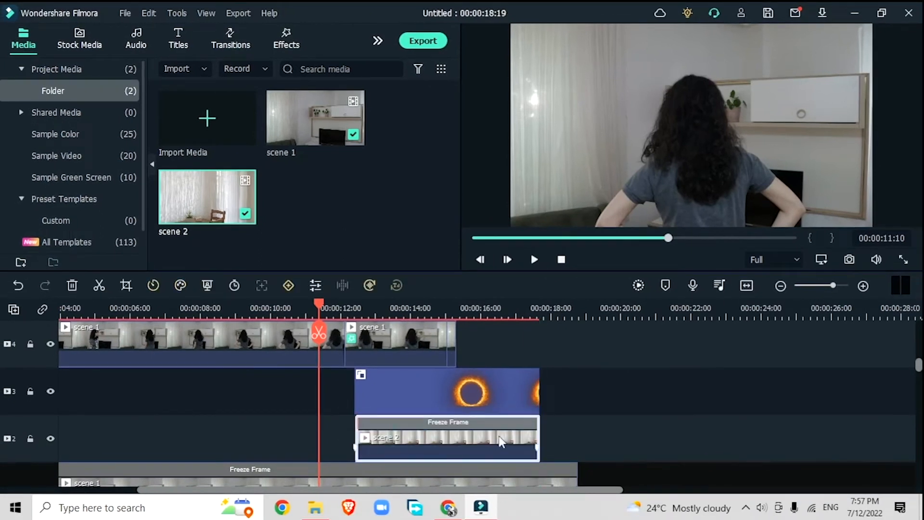
pyautogui.click(355, 304)
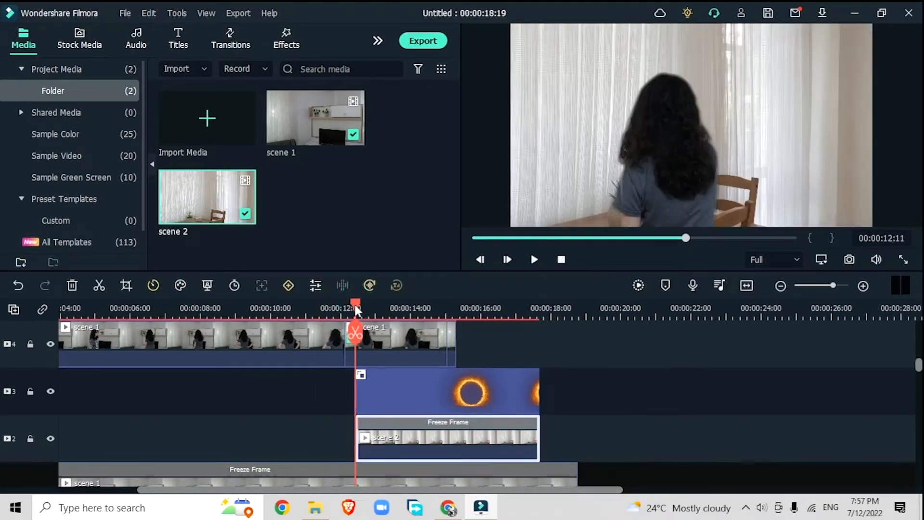
# Step: Add a circle mask to the scene 2 freeze frame segment at 00:00:14:06 and stretch it vertically
pyautogui.click(381, 334)
pyautogui.moveTo(381, 335); pyautogui.dragTo(399, 339)
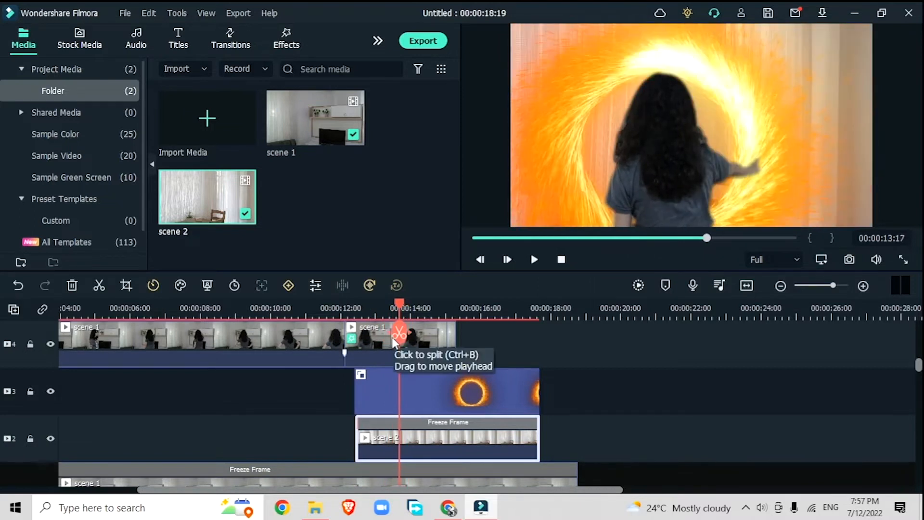
pyautogui.moveTo(393, 339); pyautogui.dragTo(456, 335)
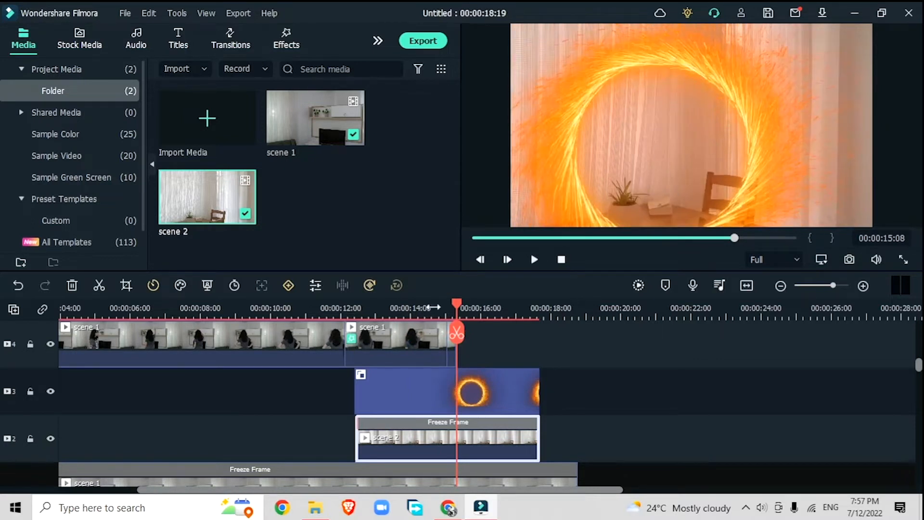
pyautogui.click(419, 306)
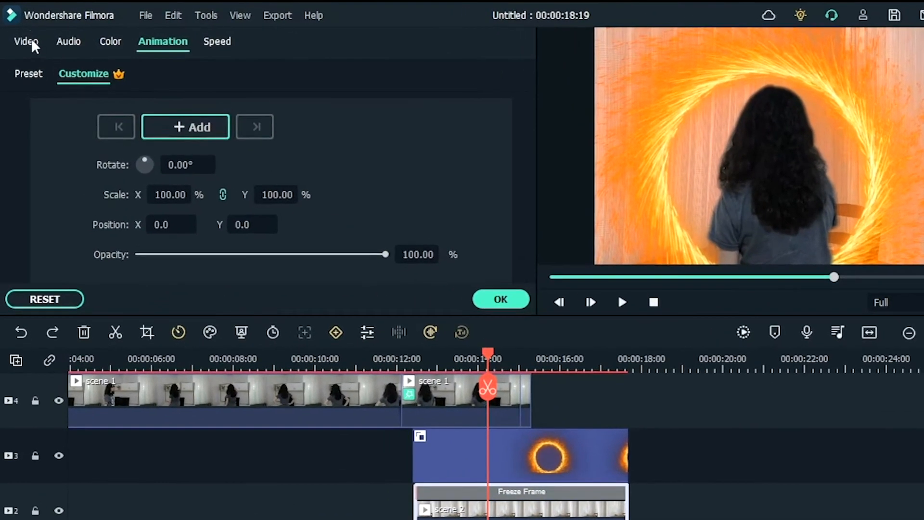
pyautogui.click(31, 39)
pyautogui.click(64, 74)
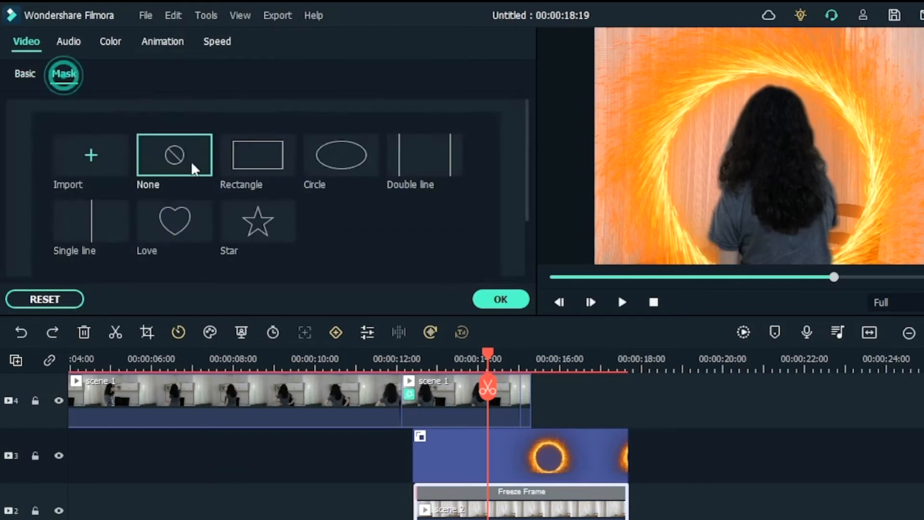
pyautogui.click(341, 157)
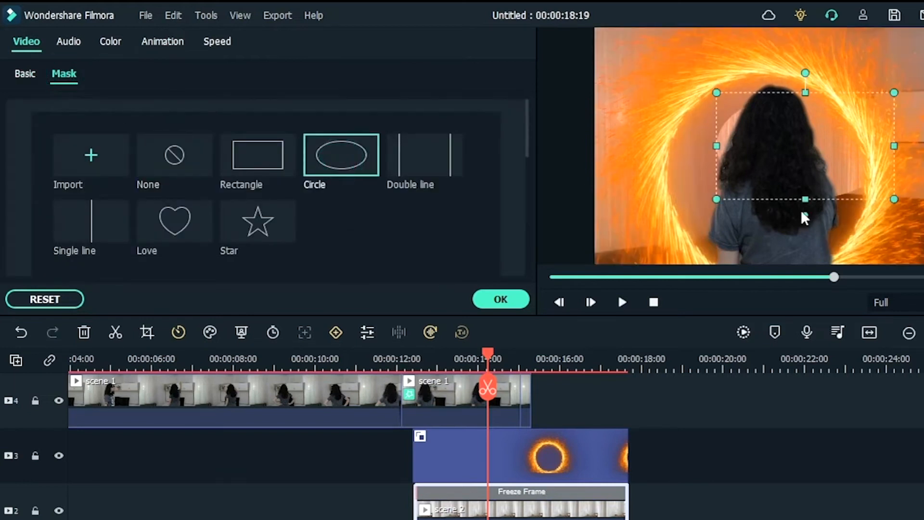
pyautogui.moveTo(806, 198); pyautogui.dragTo(812, 245)
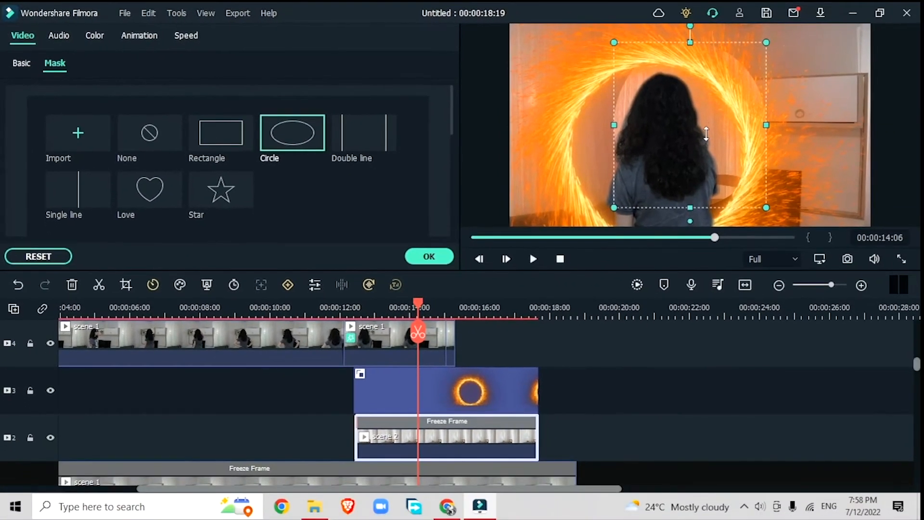
# Step: Lock tracks 3 and 4, which hold the fire ring and the scene 1 pieces
pyautogui.scroll(-1, 250, 359)
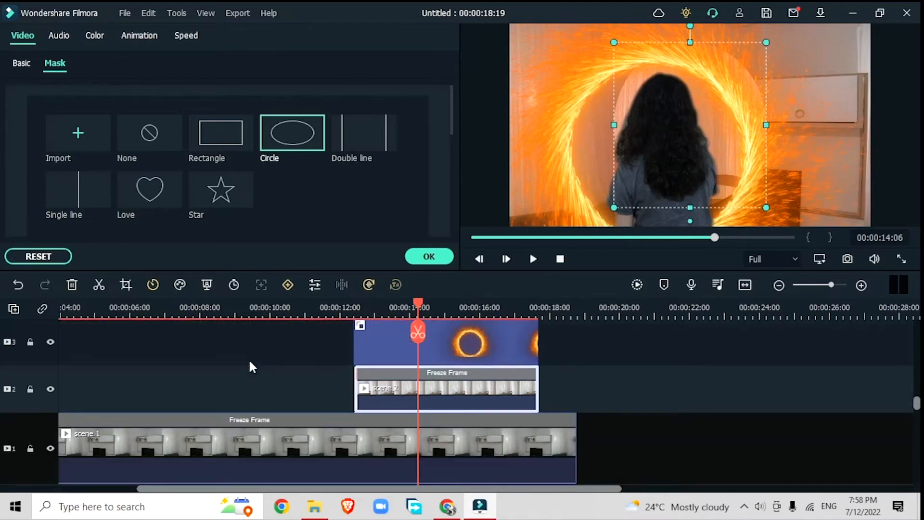
pyautogui.scroll(2, 27, 432)
pyautogui.click(30, 390)
pyautogui.click(30, 438)
# Step: Reposition and enlarge the circle mask to fit the fire ring, and set its blur strength to 9.21
pyautogui.doubleClick(691, 206)
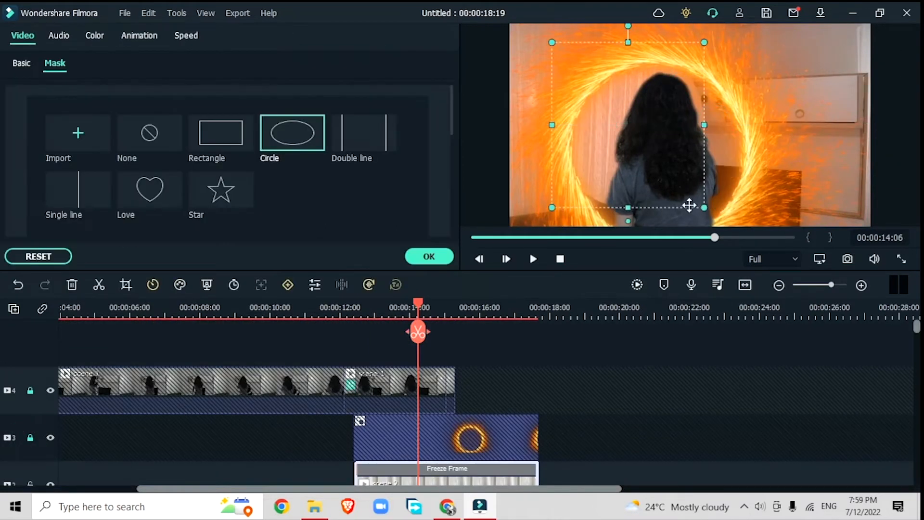
pyautogui.moveTo(628, 24); pyautogui.dragTo(630, 39)
pyautogui.moveTo(522, 125); pyautogui.dragTo(533, 125)
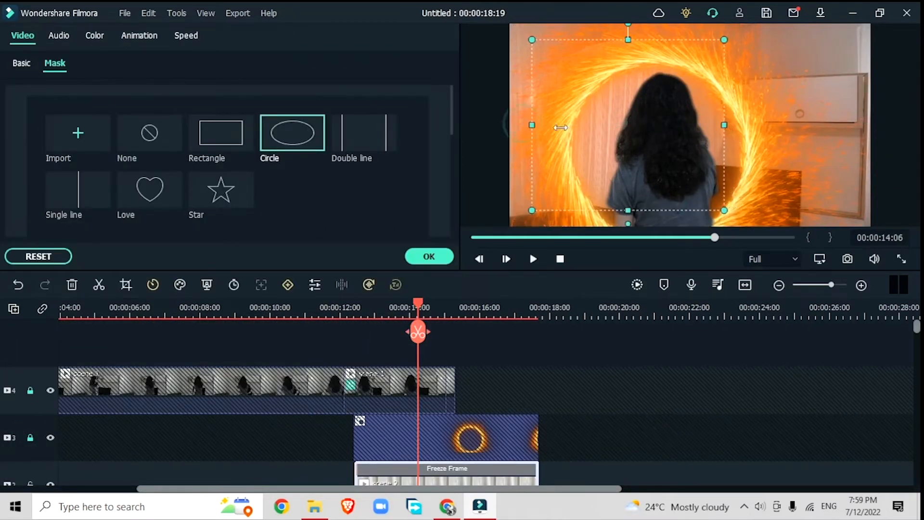
pyautogui.moveTo(646, 132); pyautogui.dragTo(681, 158)
pyautogui.moveTo(669, 65); pyautogui.dragTo(670, 47)
pyautogui.scroll(-4, 140, 214)
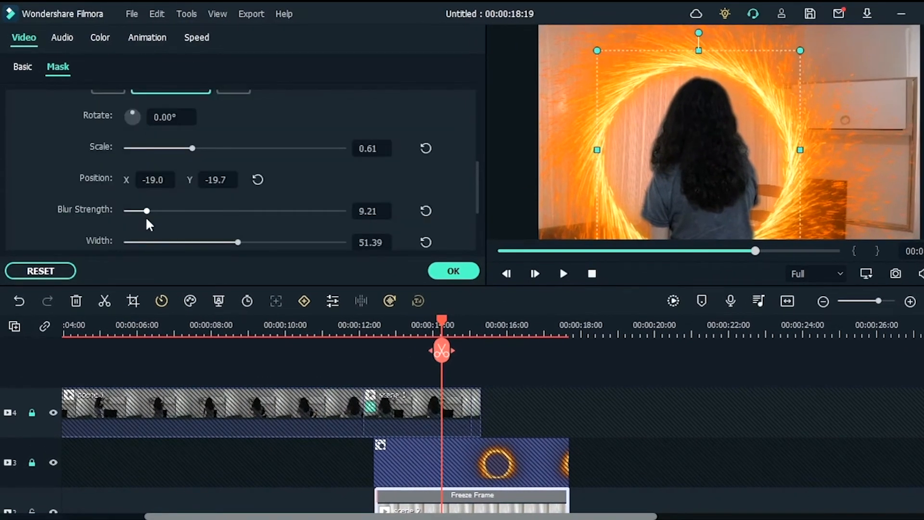
# Step: Add a custom animation keyframe to the scene 2 segment at 00:00:13:19, keeping full scale and opacity
pyautogui.click(159, 37)
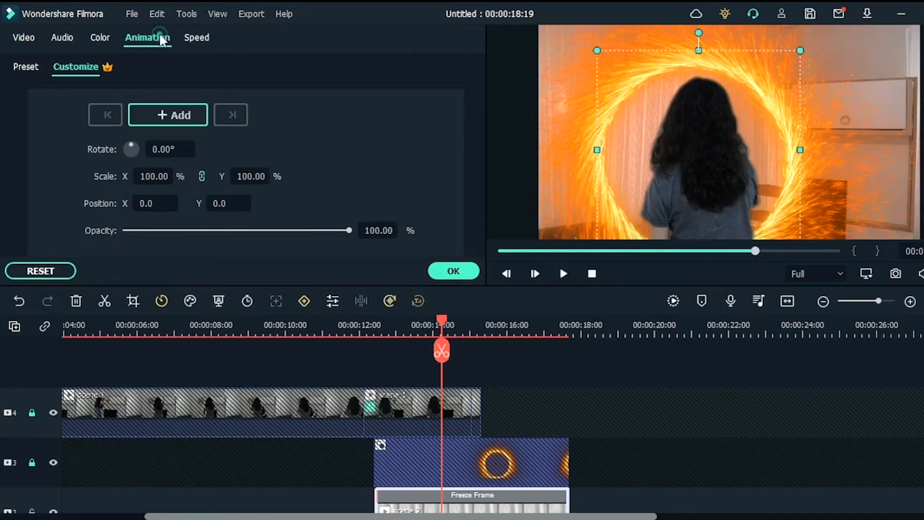
pyautogui.scroll(-2, 289, 370)
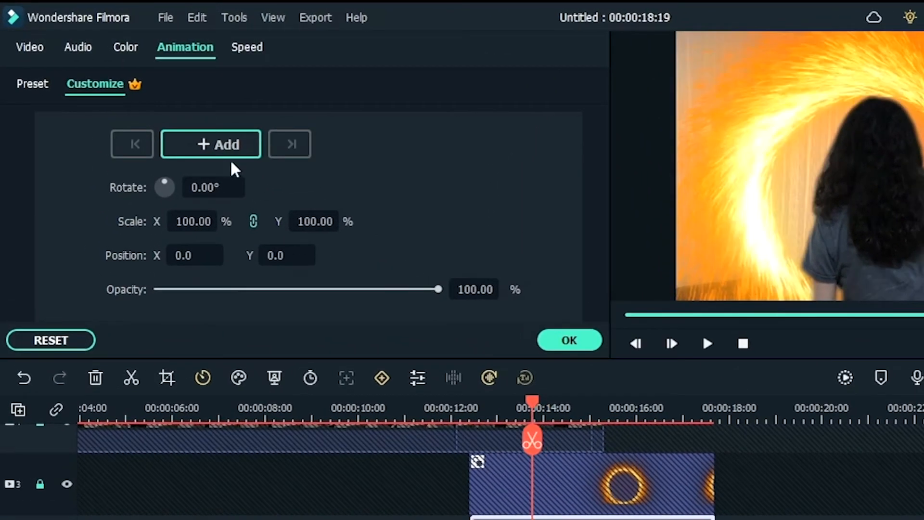
pyautogui.click(232, 144)
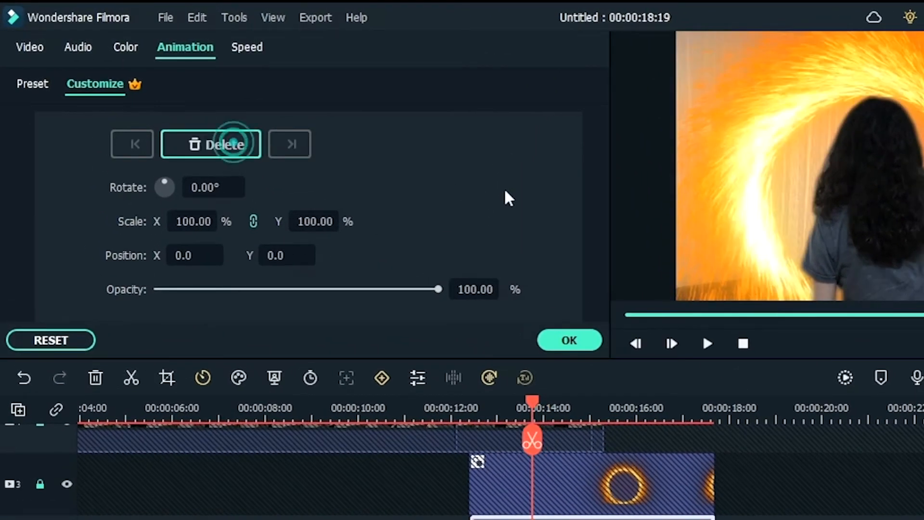
# Step: Create an earlier keyframe at 00:00:13:01 with scale 54%, Y position -17 and opacity 0%, and apply the animation
pyautogui.press('Left')
pyautogui.press('Left')
pyautogui.press('Left')
pyautogui.press('Left')
pyautogui.press('Left')
pyautogui.press('Left')
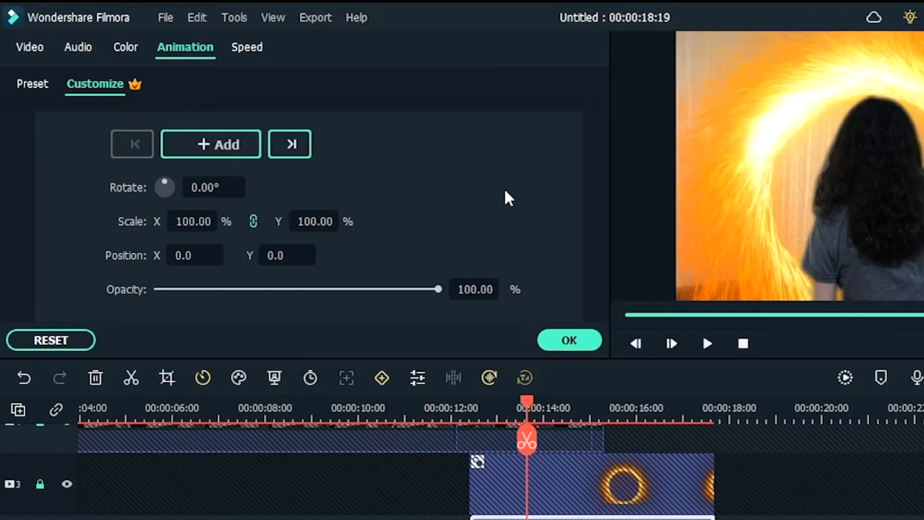
pyautogui.press('Left')
pyautogui.press('Left')
pyautogui.press('Left')
pyautogui.press('Left')
pyautogui.press('Left')
pyautogui.press('Left')
pyautogui.press('Left')
pyautogui.press('Left')
pyautogui.press('Left')
pyautogui.press('Left')
pyautogui.press('Left')
pyautogui.press('Left')
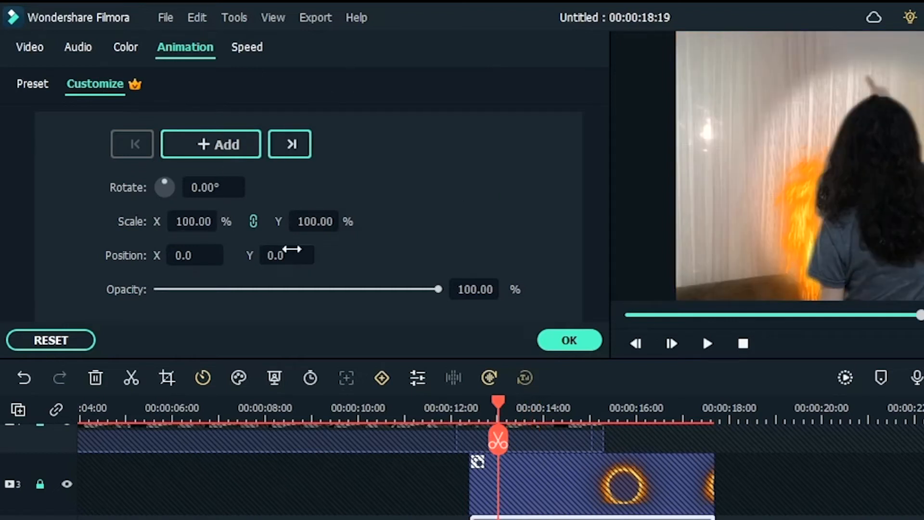
pyautogui.moveTo(215, 217); pyautogui.dragTo(182, 217)
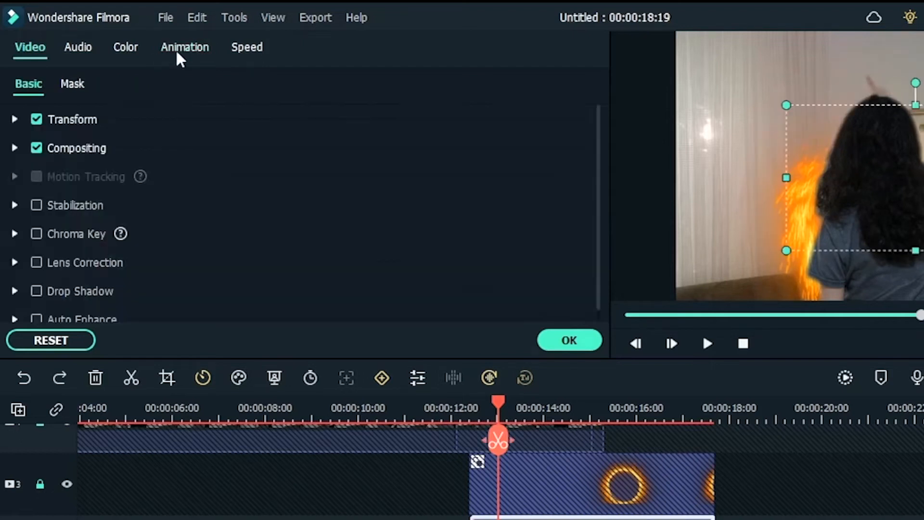
pyautogui.click(179, 50)
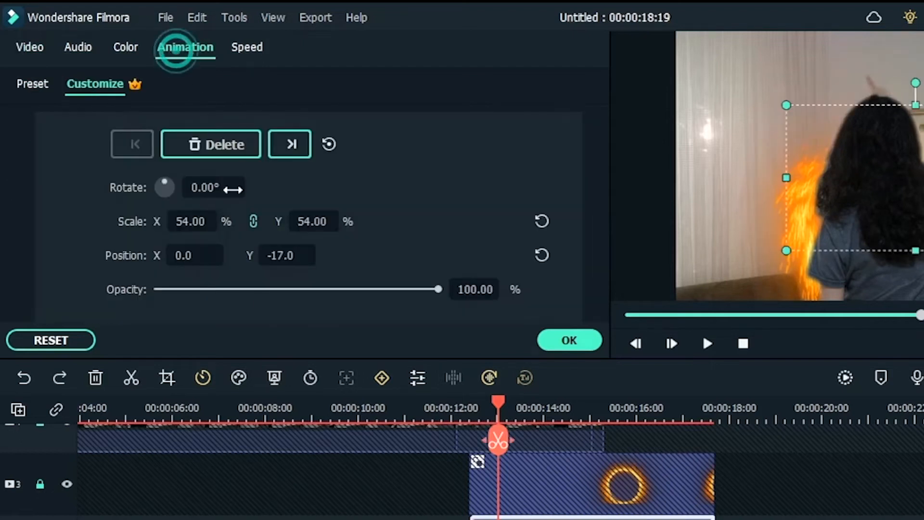
pyautogui.moveTo(439, 291); pyautogui.dragTo(138, 295)
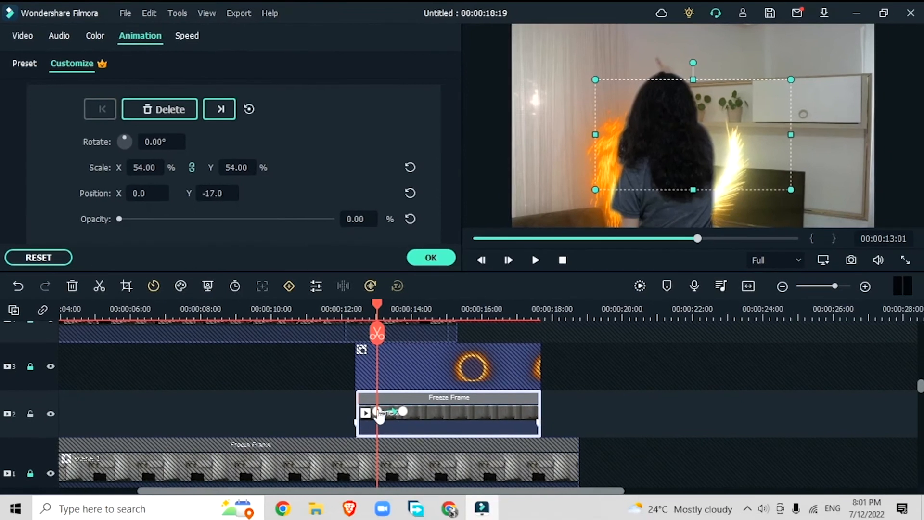
pyautogui.click(403, 411)
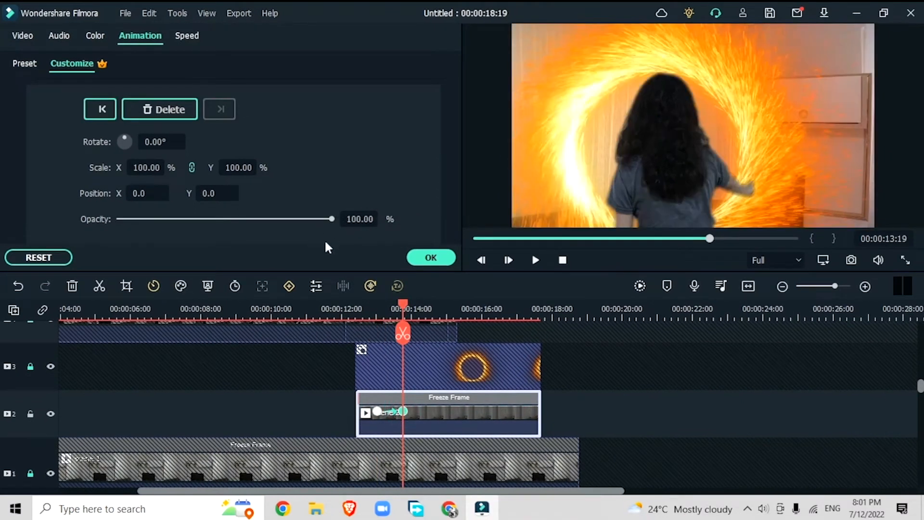
pyautogui.click(430, 257)
# Step: Search the effects for "water" and apply the Water effect to the scene 2 segment
pyautogui.moveTo(403, 332); pyautogui.dragTo(407, 331)
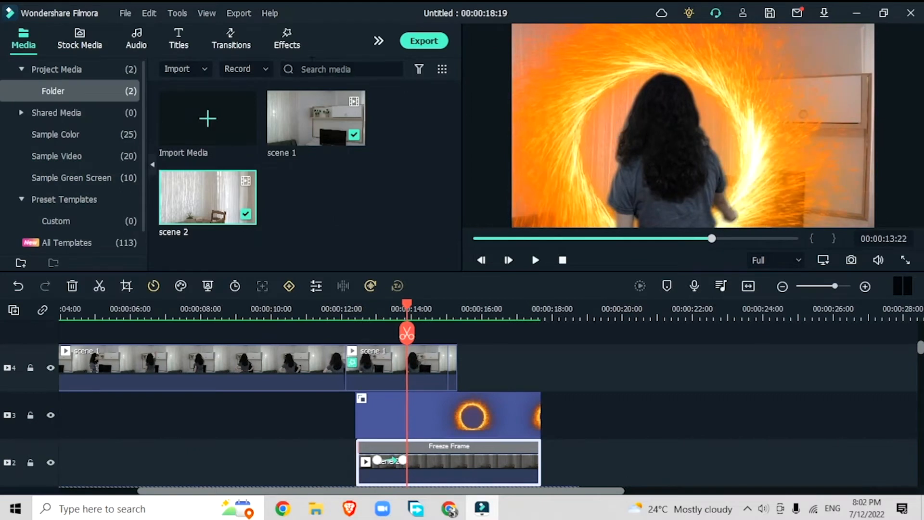
pyautogui.click(291, 38)
pyautogui.click(284, 69)
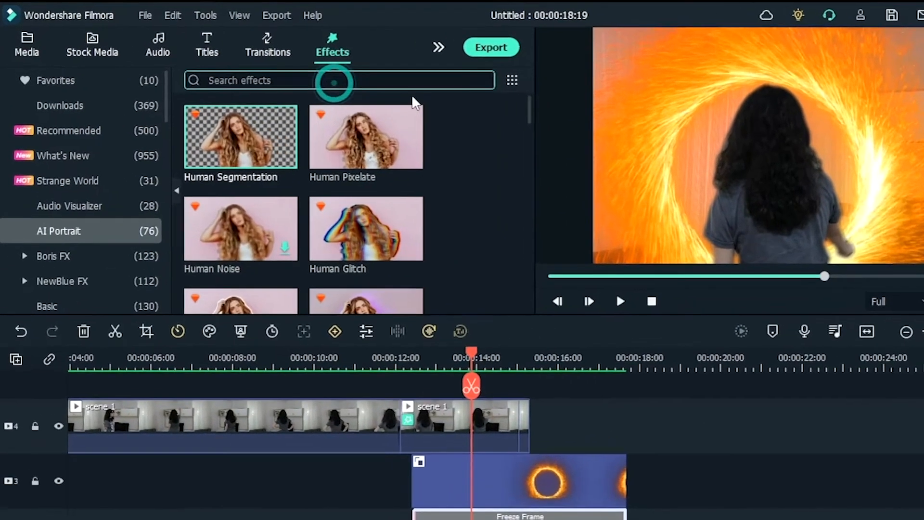
pyautogui.write('water')
pyautogui.press('Return')
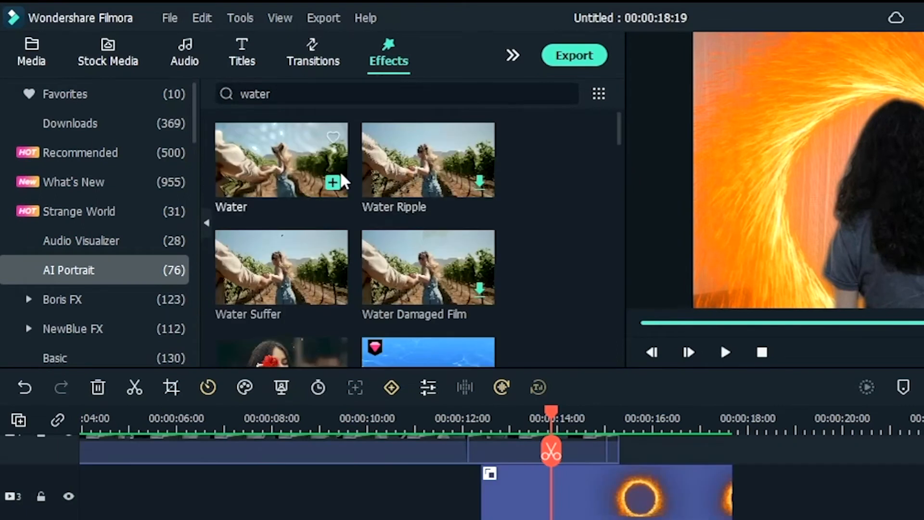
pyautogui.moveTo(275, 158); pyautogui.dragTo(581, 519)
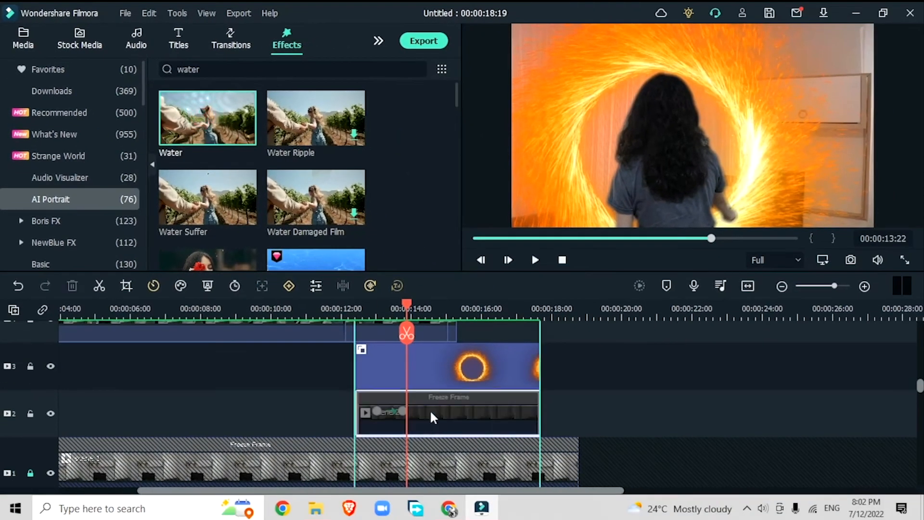
pyautogui.moveTo(430, 409); pyautogui.dragTo(429, 409)
# Step: Examine the Water effect's adjustment settings on the scene 2 segment
pyautogui.doubleClick(429, 409)
pyautogui.click(11, 90)
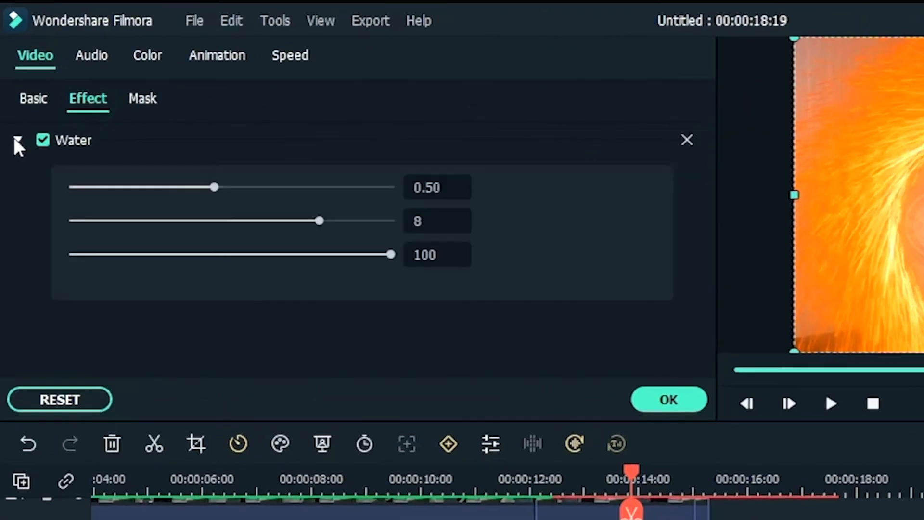
pyautogui.click(212, 186)
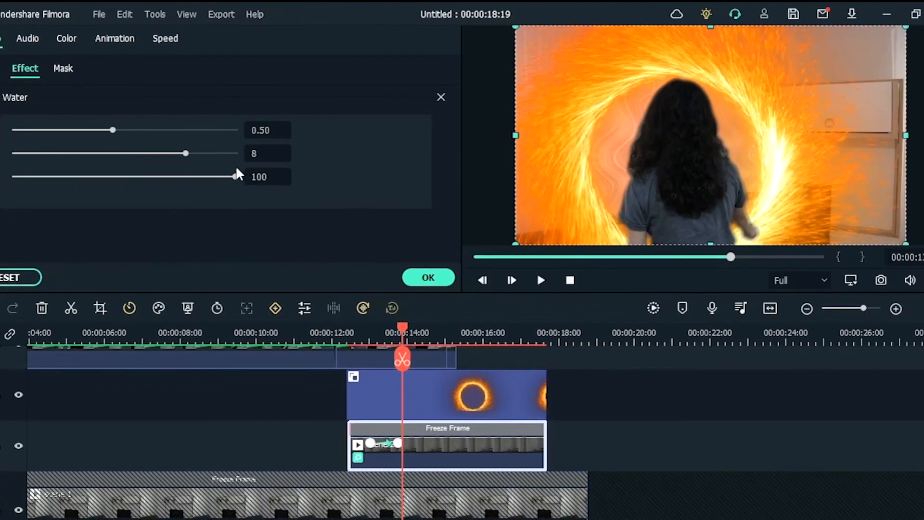
pyautogui.click(428, 277)
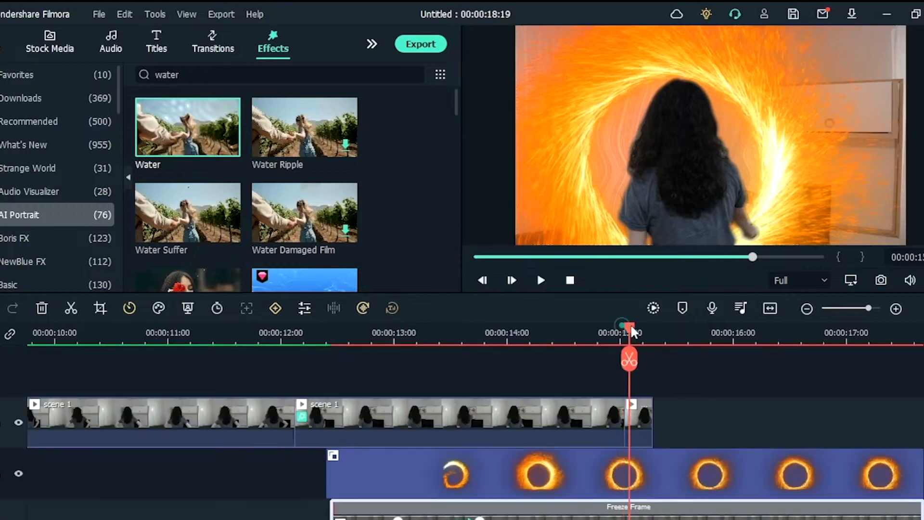
# Step: Add a freeze frame to the short last scene 1 piece on track 4, just after 00:00:15:00
pyautogui.moveTo(629, 328); pyautogui.dragTo(634, 328)
pyautogui.click(648, 420)
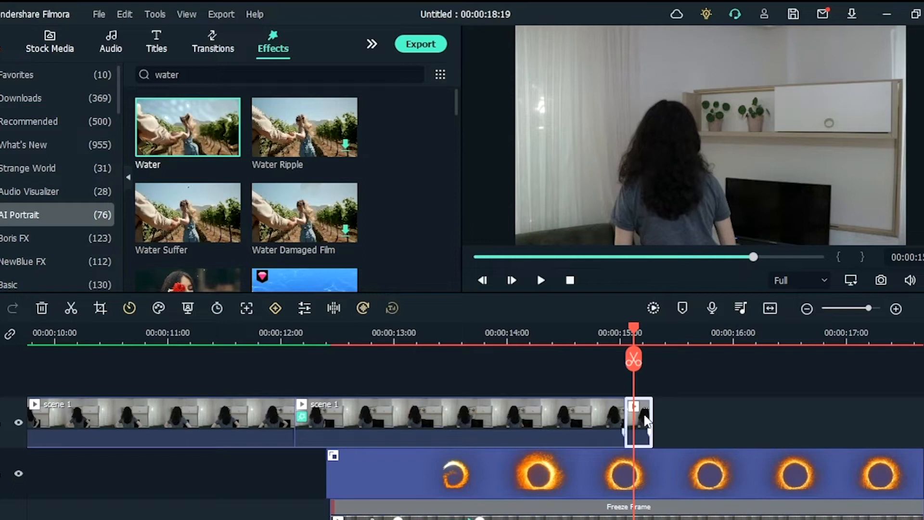
pyautogui.rightClick(634, 425)
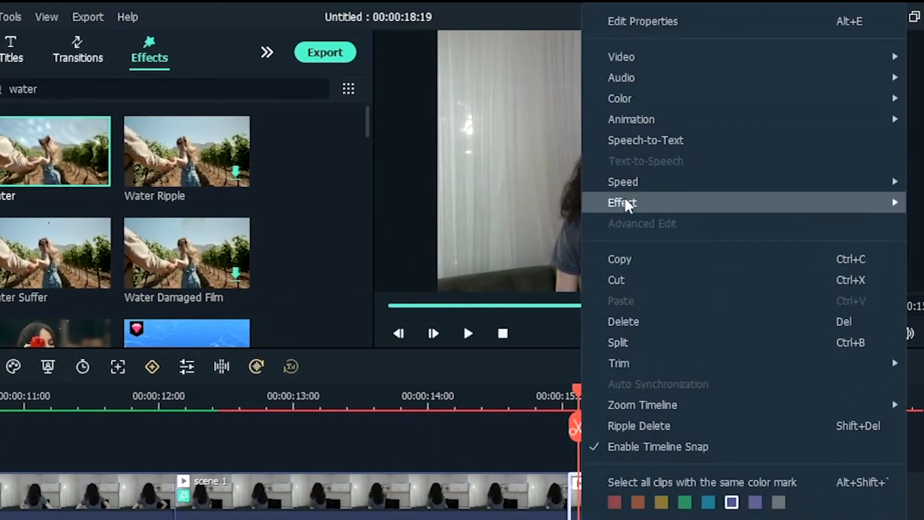
pyautogui.moveTo(670, 155)
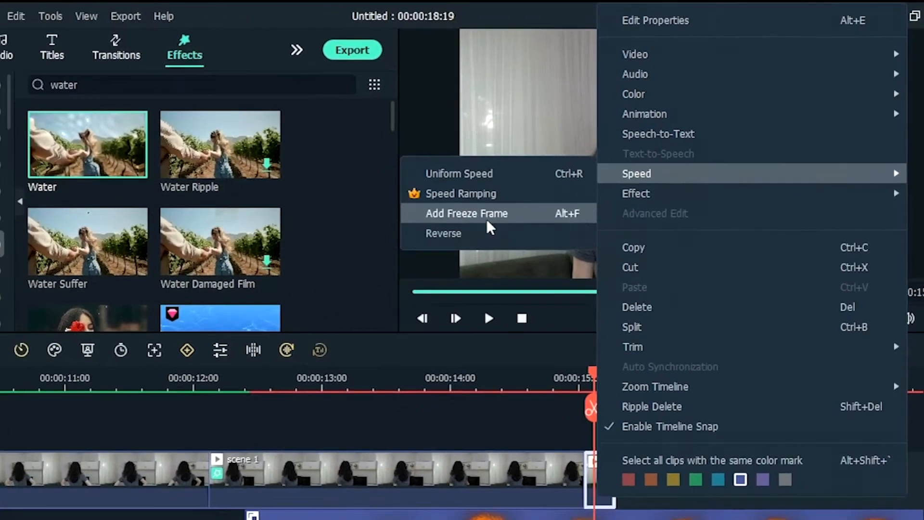
pyautogui.click(445, 224)
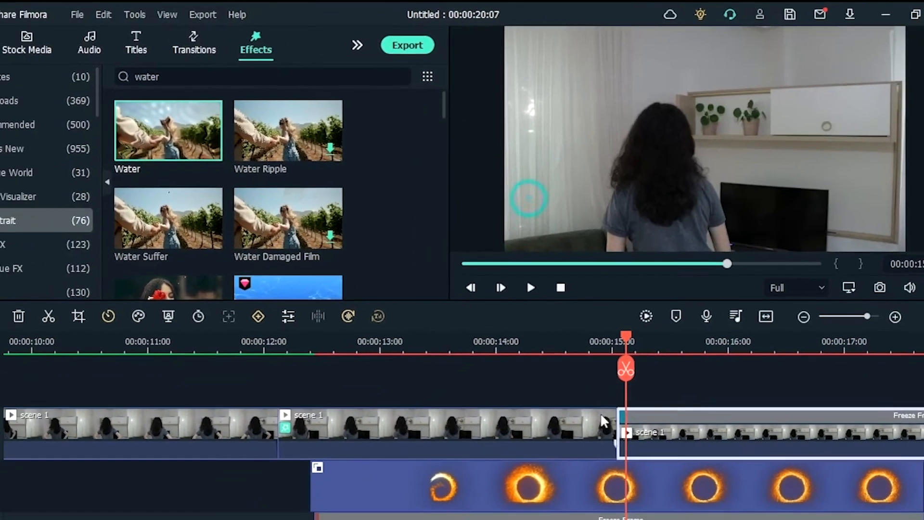
# Step: Add a rectangle mask to the scene 1 freeze frame piece and fit it around the person inside the ring
pyautogui.doubleClick(667, 427)
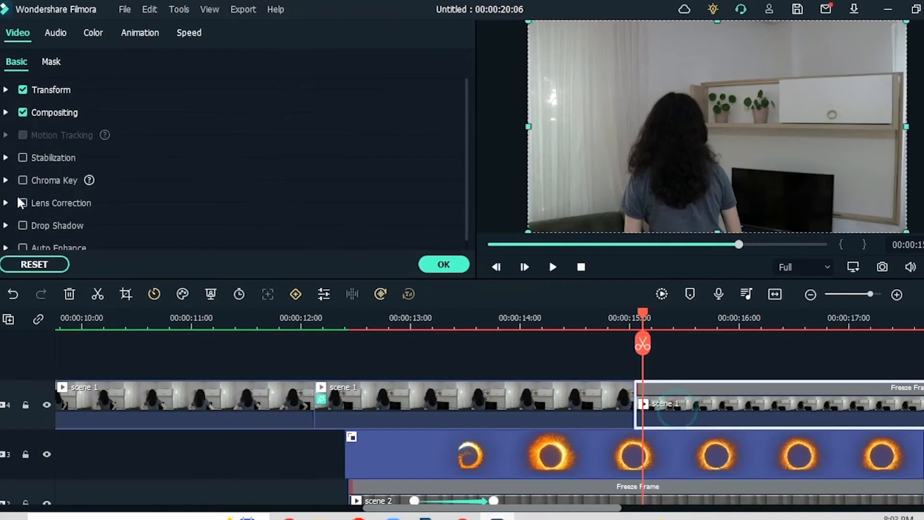
pyautogui.click(11, 73)
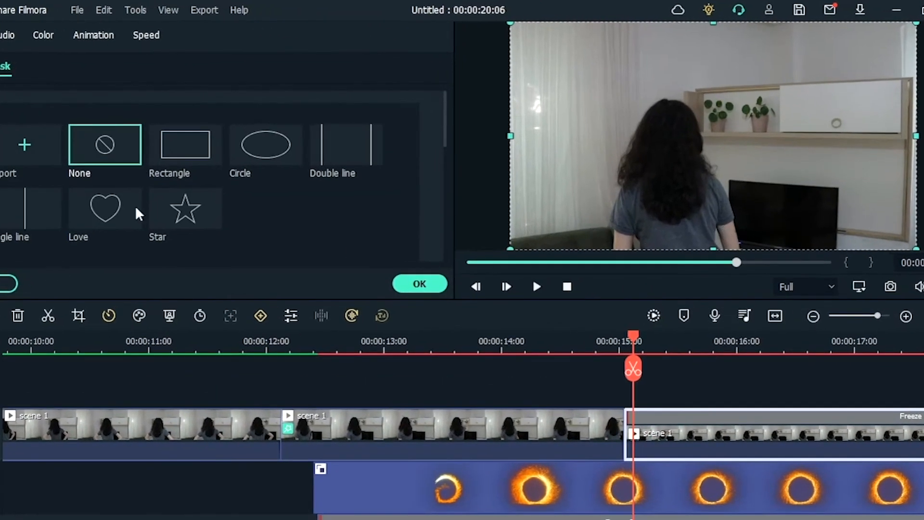
pyautogui.click(226, 135)
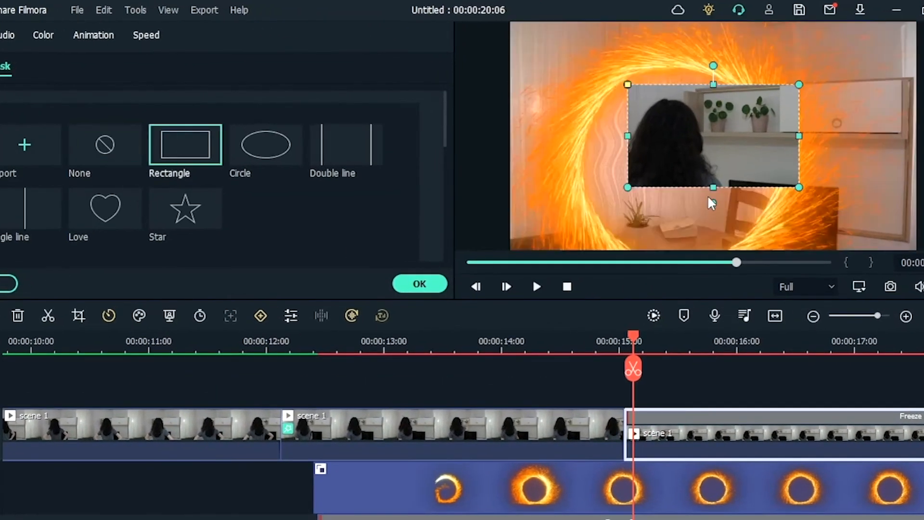
pyautogui.moveTo(694, 201); pyautogui.dragTo(690, 201)
pyautogui.moveTo(760, 173); pyautogui.dragTo(751, 173)
pyautogui.moveTo(675, 98)
pyautogui.mouseDown()
pyautogui.moveTo(675, 79)
pyautogui.moveTo(674, 89)
pyautogui.mouseUp()
# Step: Round the rectangle mask's corners and set its blur strength to 19.74
pyautogui.scroll(-5, 295, 210)
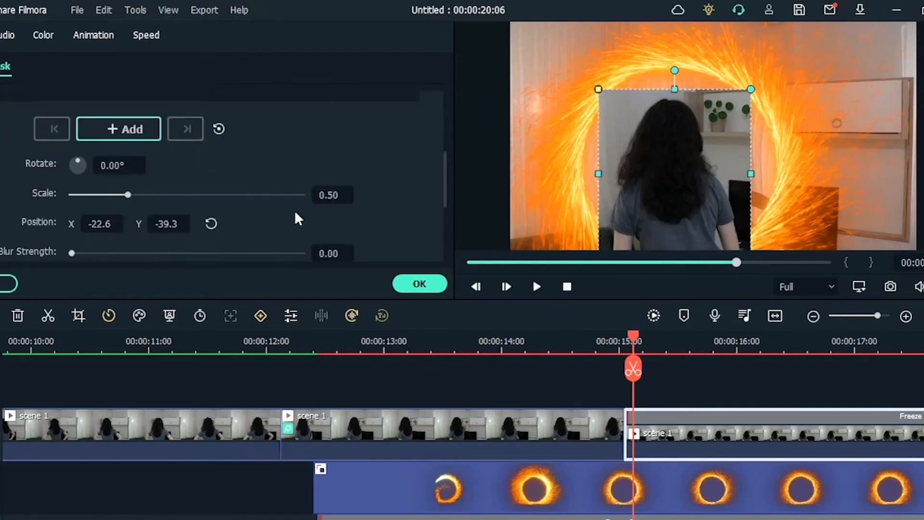
pyautogui.moveTo(73, 178); pyautogui.dragTo(131, 183)
pyautogui.scroll(3, 70, 180)
pyautogui.moveTo(71, 182); pyautogui.dragTo(117, 188)
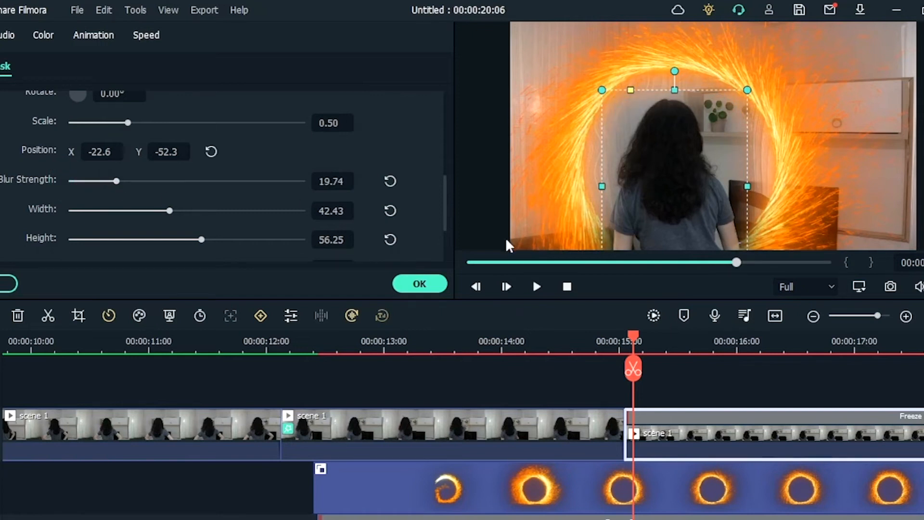
# Step: Add an animation keyframe with default scale and position at the start of the scene 1 freeze frame piece
pyautogui.click(109, 33)
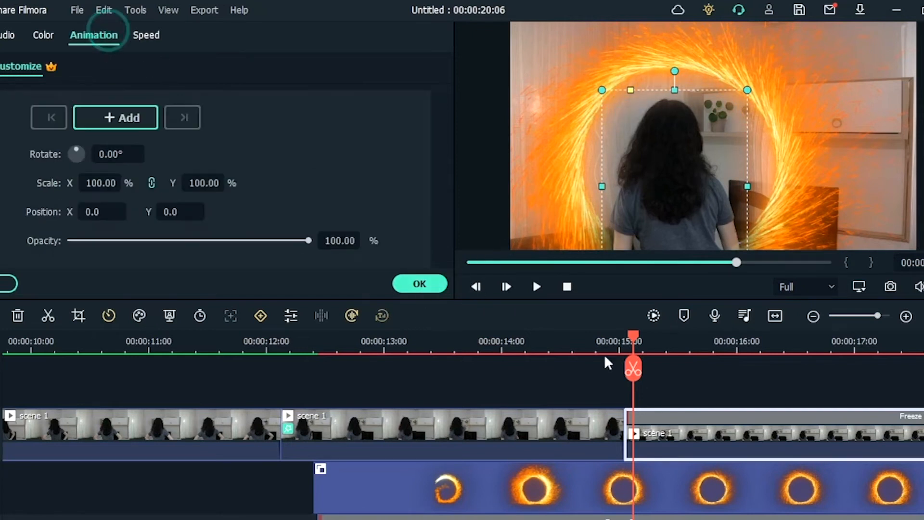
pyautogui.moveTo(635, 339); pyautogui.dragTo(628, 340)
pyautogui.click(134, 129)
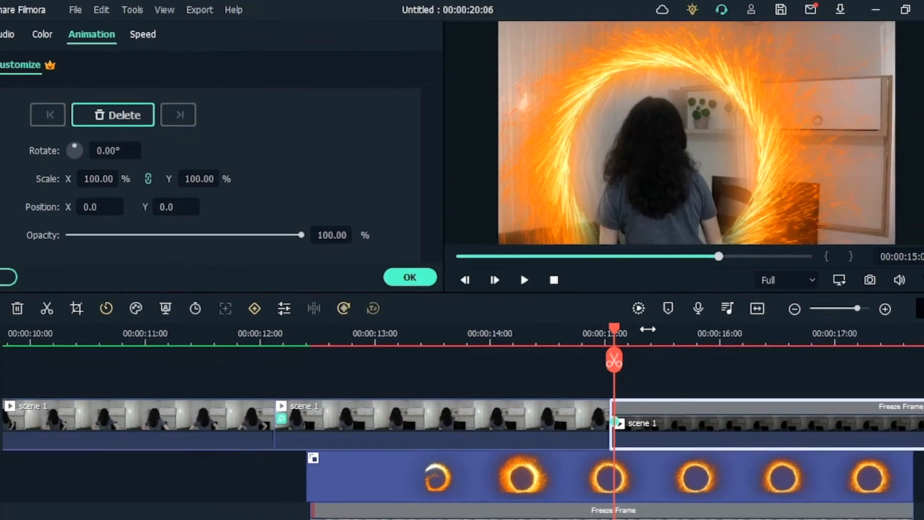
# Step: Set a second keyframe at 00:00:15:05 on the scene 1 freeze frame with scale 60% and Y position -88
pyautogui.press('Right')
pyautogui.press('Right')
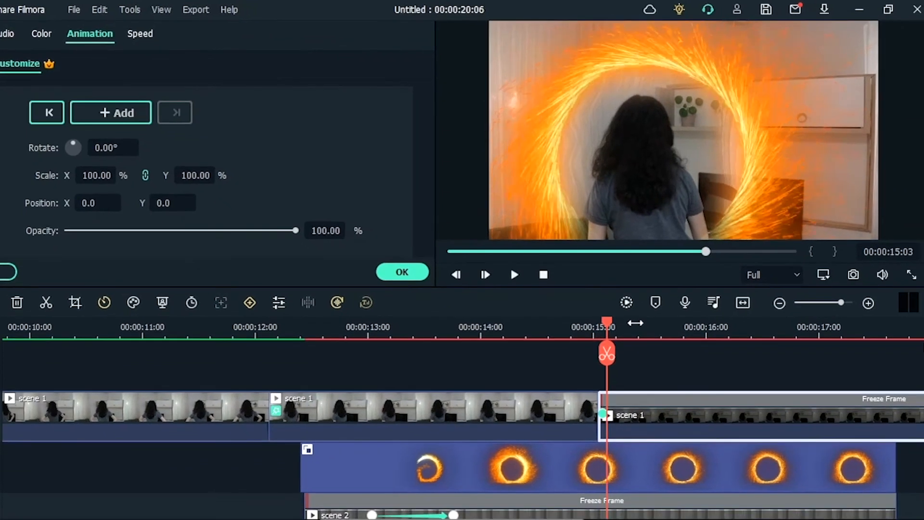
pyautogui.press('Right')
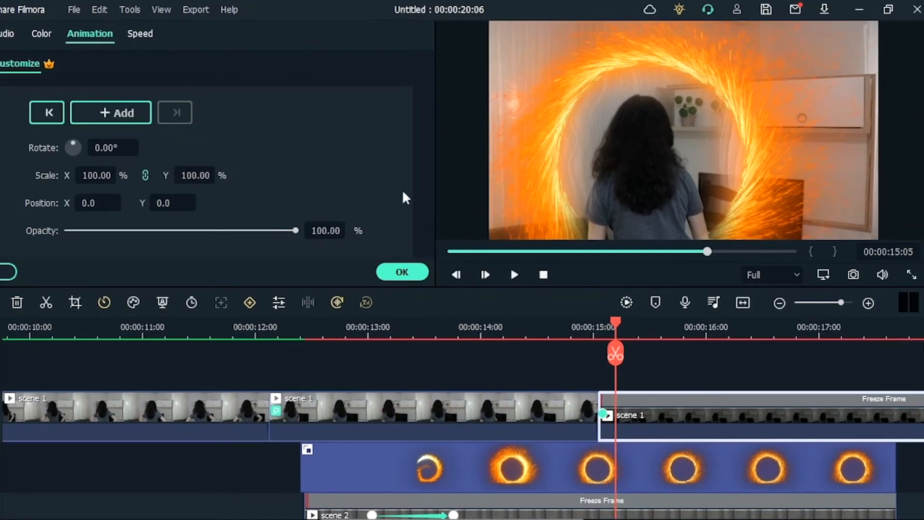
pyautogui.click(669, 145)
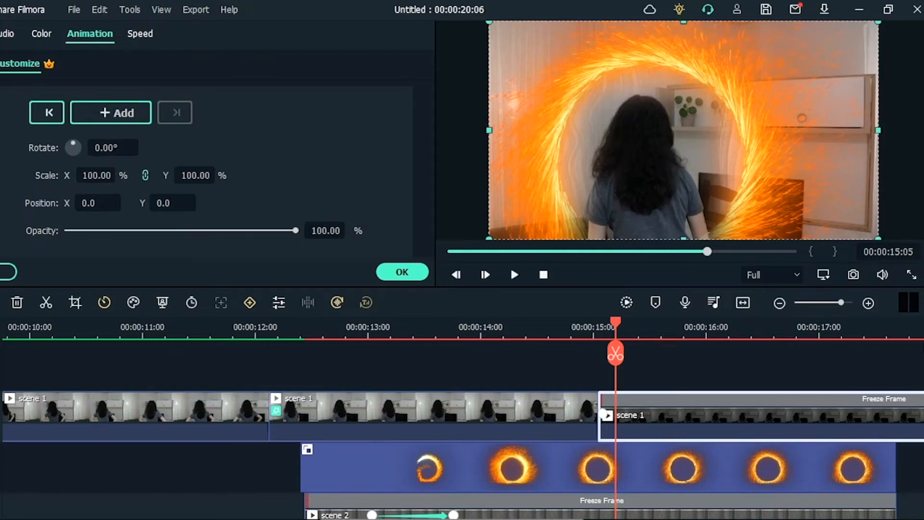
pyautogui.moveTo(108, 175); pyautogui.dragTo(88, 174)
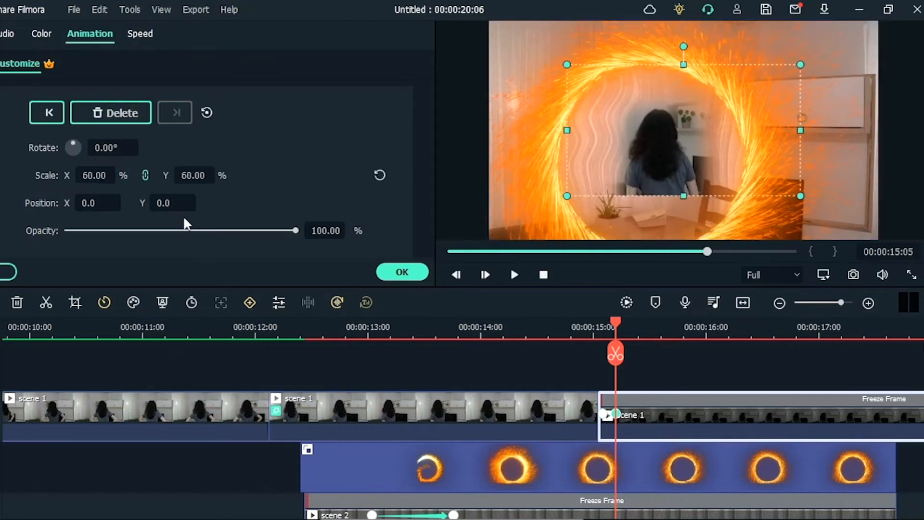
pyautogui.moveTo(164, 203)
pyautogui.mouseDown()
pyautogui.moveTo(177, 191)
pyautogui.moveTo(161, 192)
pyautogui.mouseUp()
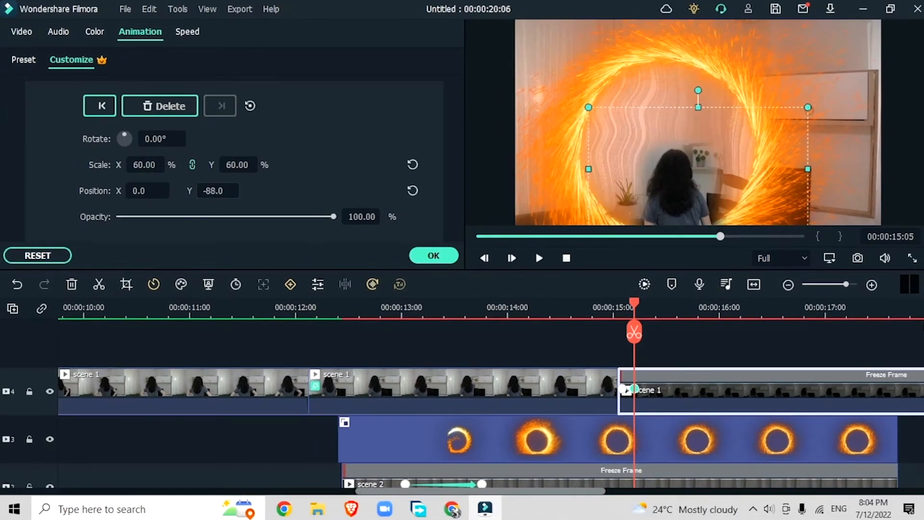
pyautogui.click(433, 255)
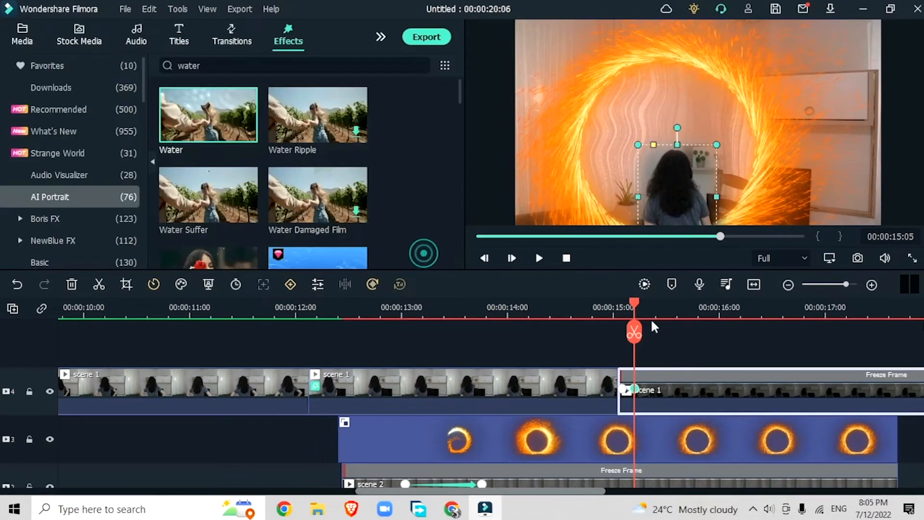
# Step: Set the opacity of the scene 1 freeze frame's second keyframe to 0%
pyautogui.click(611, 311)
pyautogui.moveTo(612, 308); pyautogui.dragTo(639, 308)
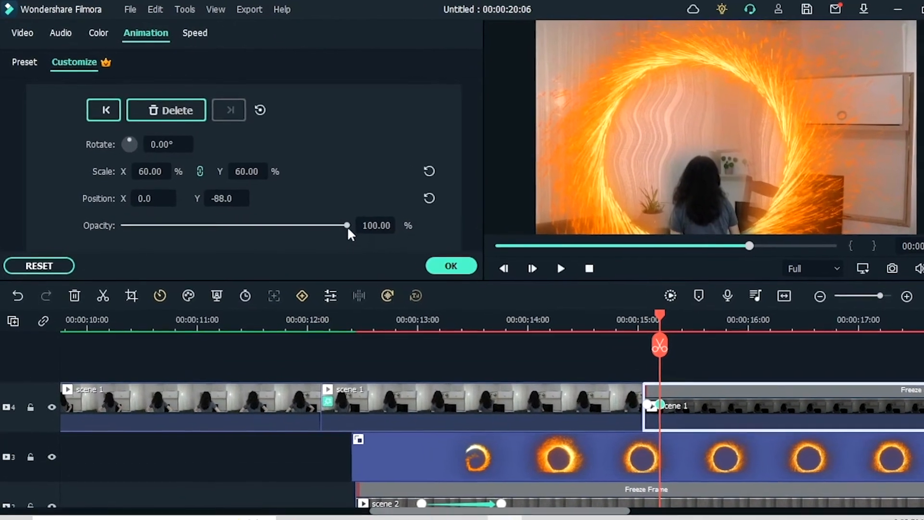
pyautogui.moveTo(337, 220); pyautogui.dragTo(95, 219)
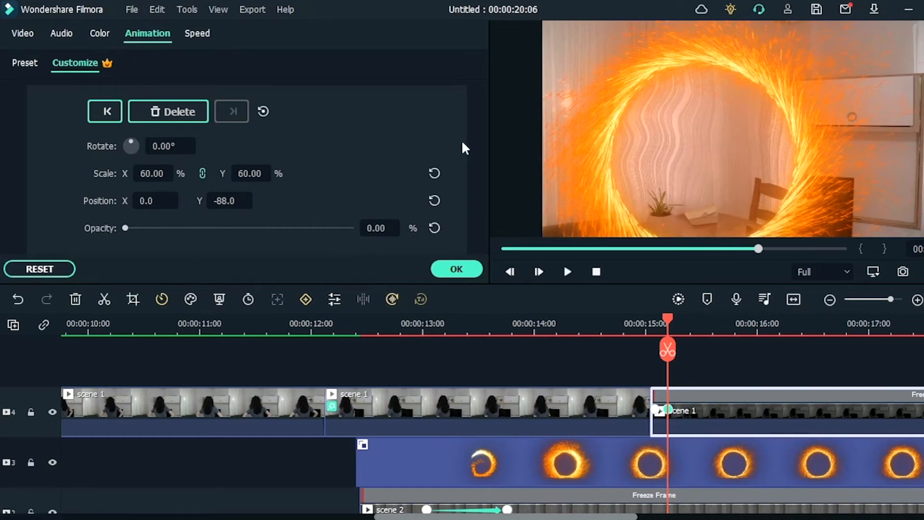
pyautogui.click(454, 268)
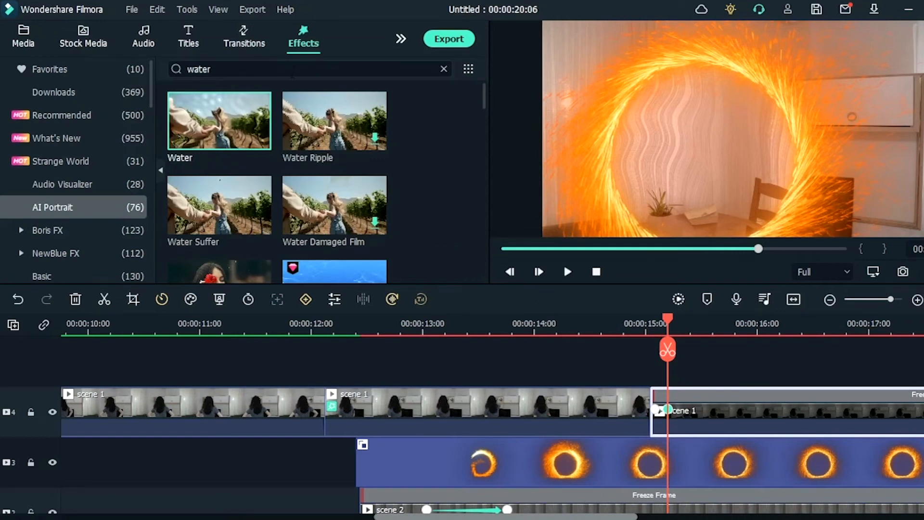
# Step: Search the effects for "direction" and apply Direction blur to the scene 1 freeze frame
pyautogui.doubleClick(292, 73)
pyautogui.write('dire')
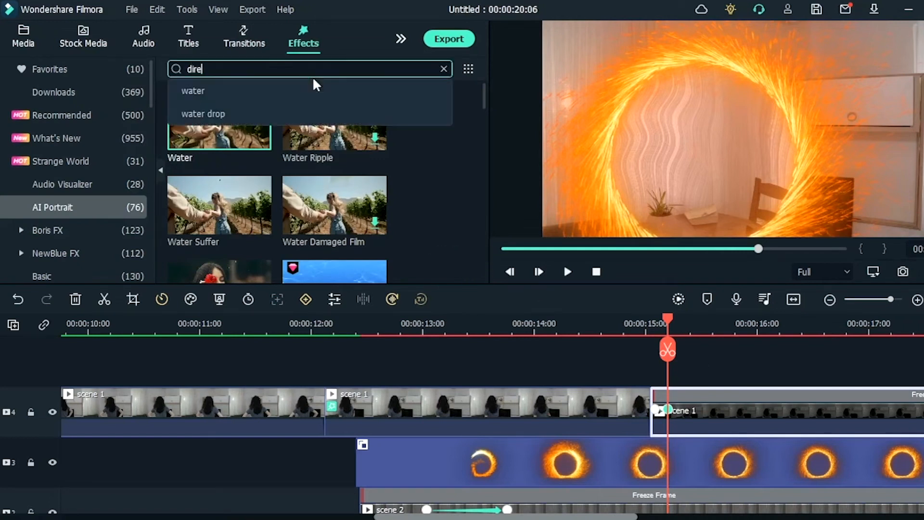
pyautogui.write('ction')
pyautogui.press('Return')
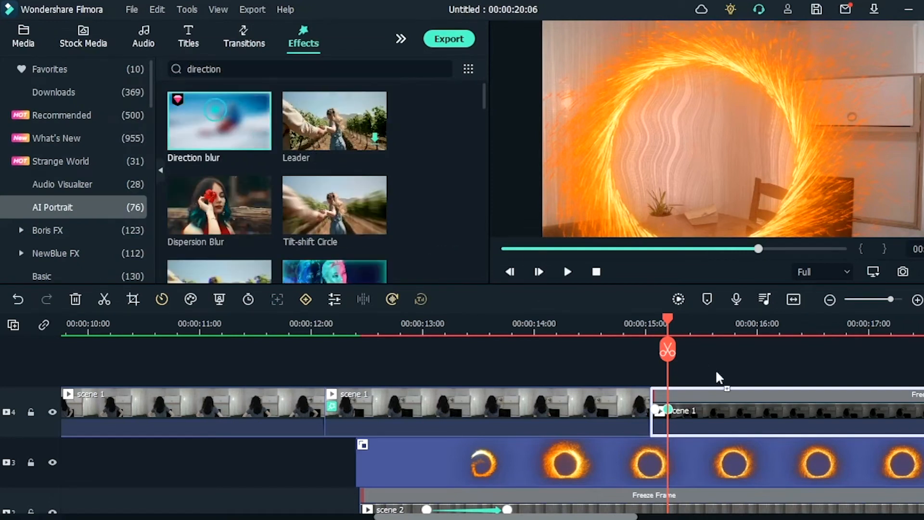
pyautogui.moveTo(668, 321); pyautogui.dragTo(660, 323)
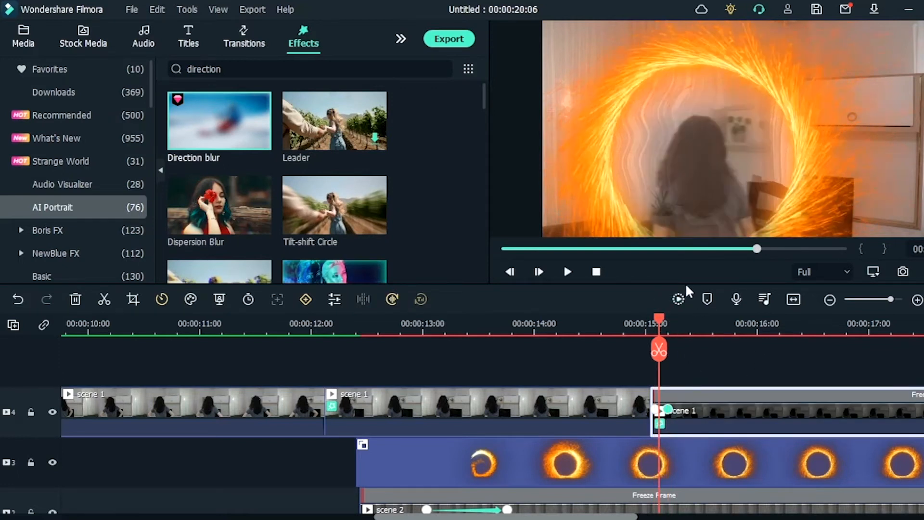
# Step: Set the scene 1 freeze frame's Direction blur to length 30 and direction 48°
pyautogui.press('Left')
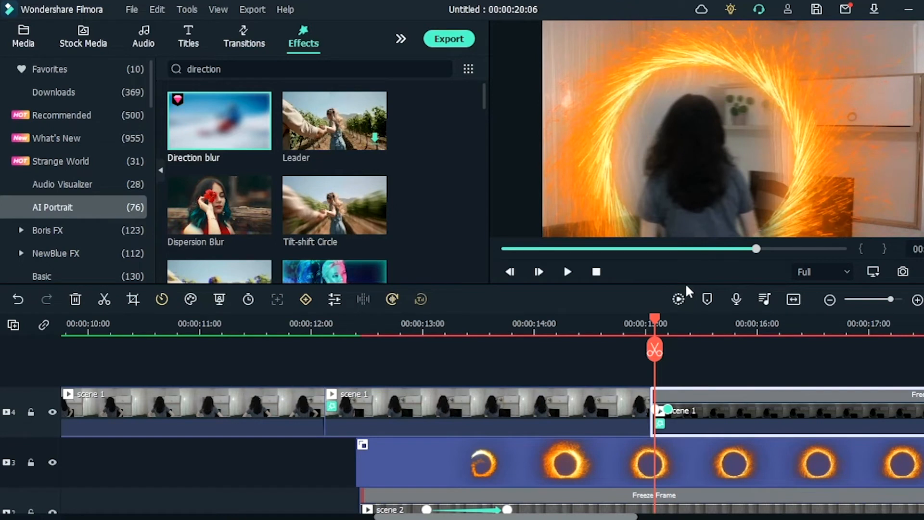
pyautogui.doubleClick(780, 413)
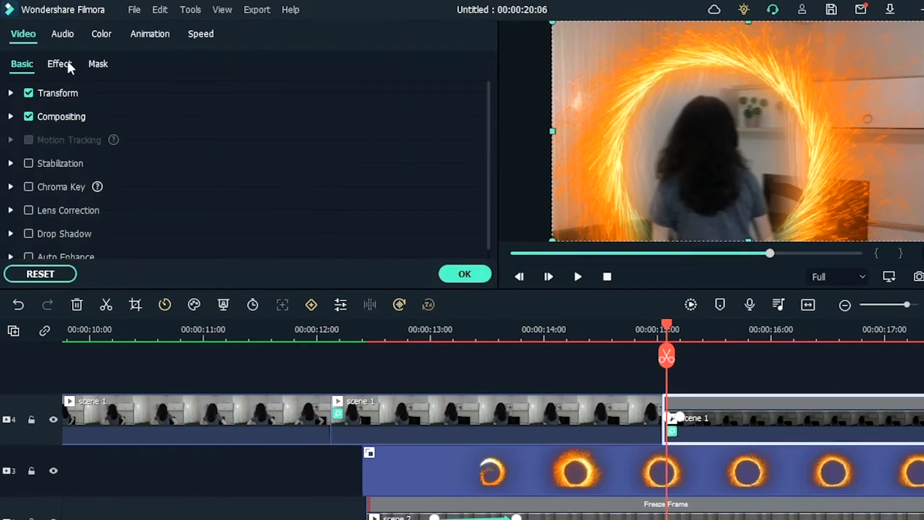
pyautogui.click(68, 63)
pyautogui.moveTo(240, 178); pyautogui.dragTo(368, 205)
pyautogui.moveTo(226, 139); pyautogui.dragTo(245, 150)
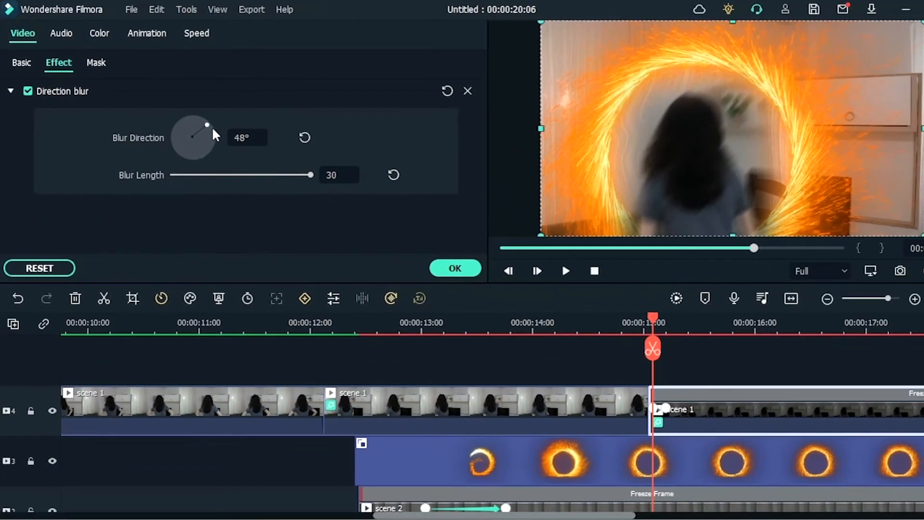
pyautogui.click(454, 268)
# Step: Split the scene 1 freeze frame just after its second keyframe and delete the remainder
pyautogui.click(670, 327)
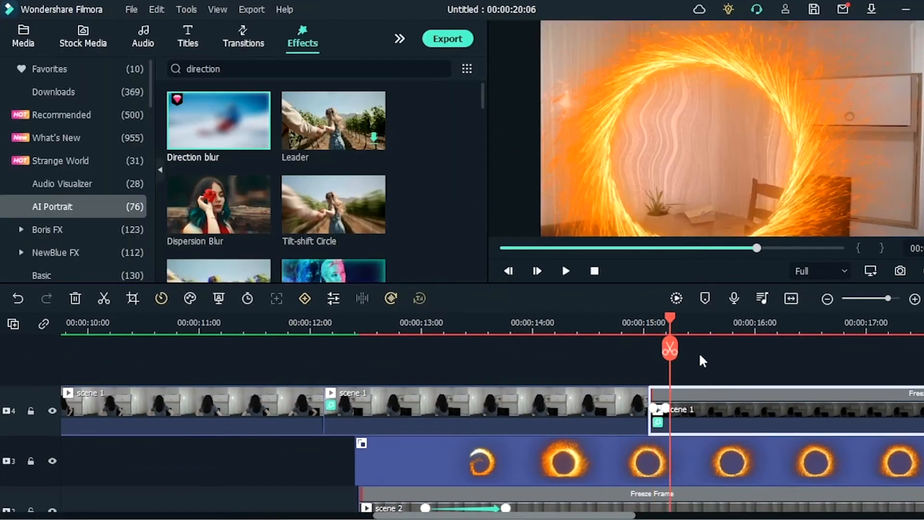
pyautogui.click(671, 352)
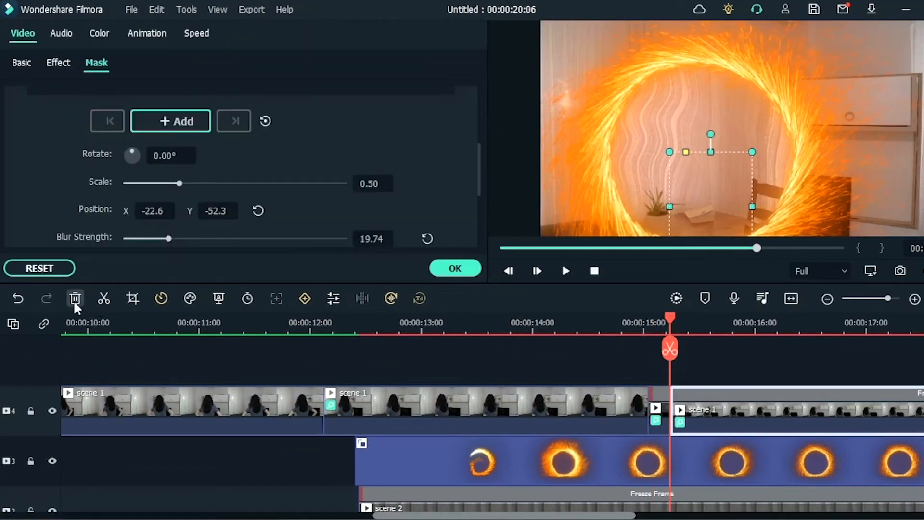
pyautogui.click(76, 301)
# Step: Add the scene 2 clip to track 1 after the finished portal section, leaving a gap
pyautogui.click(693, 322)
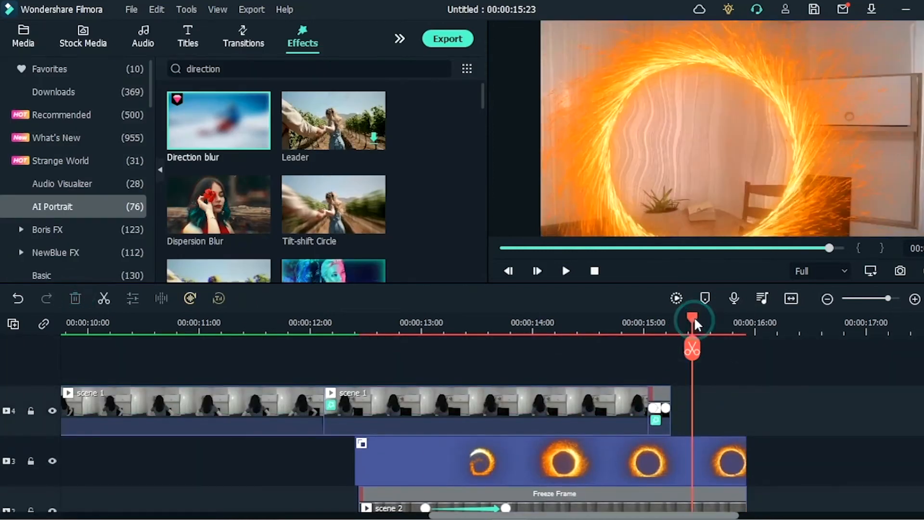
pyautogui.moveTo(694, 319); pyautogui.dragTo(804, 358)
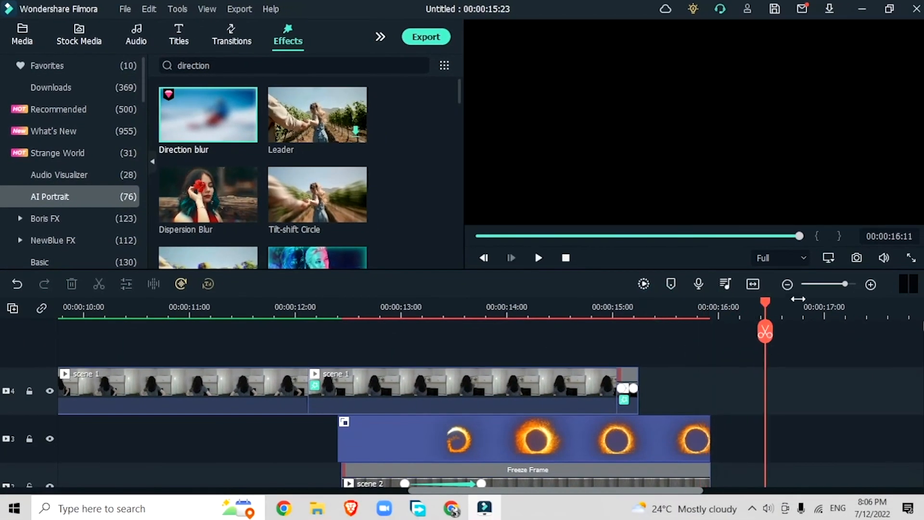
pyautogui.click(787, 284)
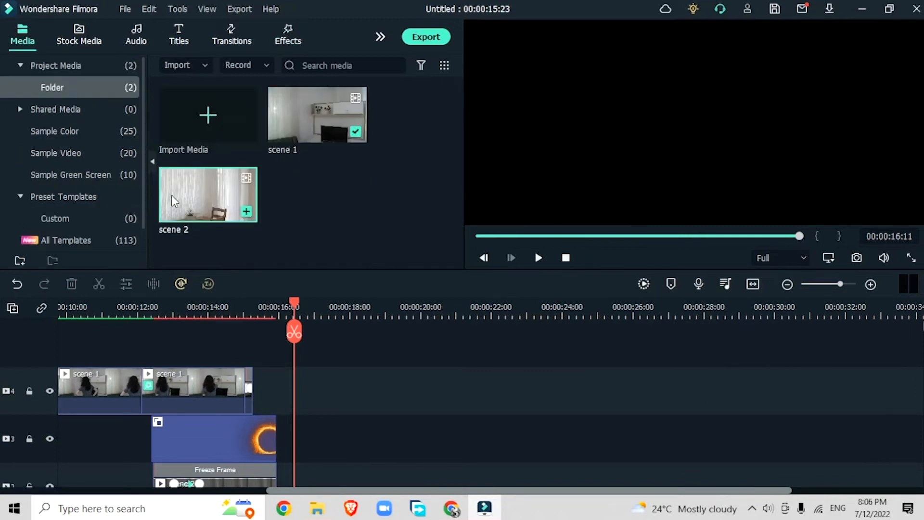
pyautogui.moveTo(171, 197); pyautogui.dragTo(313, 448)
pyautogui.moveTo(314, 449); pyautogui.dragTo(313, 448)
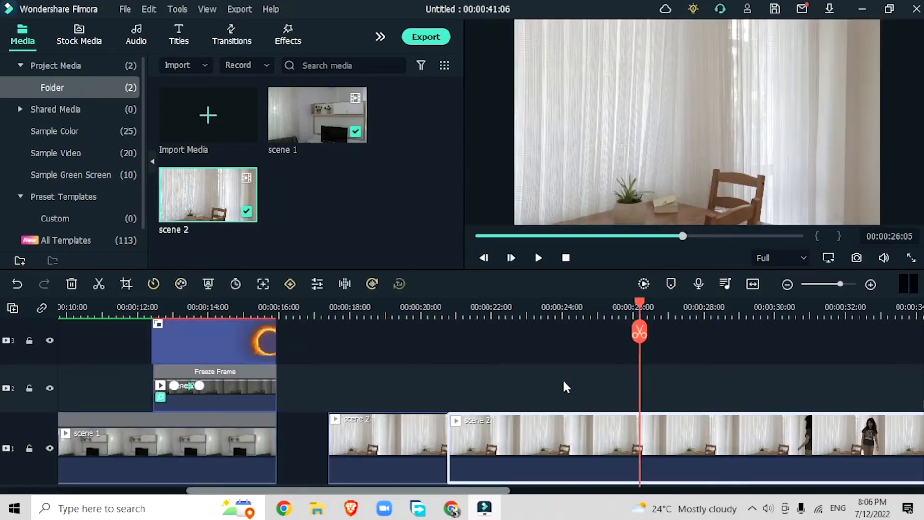
pyautogui.moveTo(566, 385); pyautogui.dragTo(799, 382)
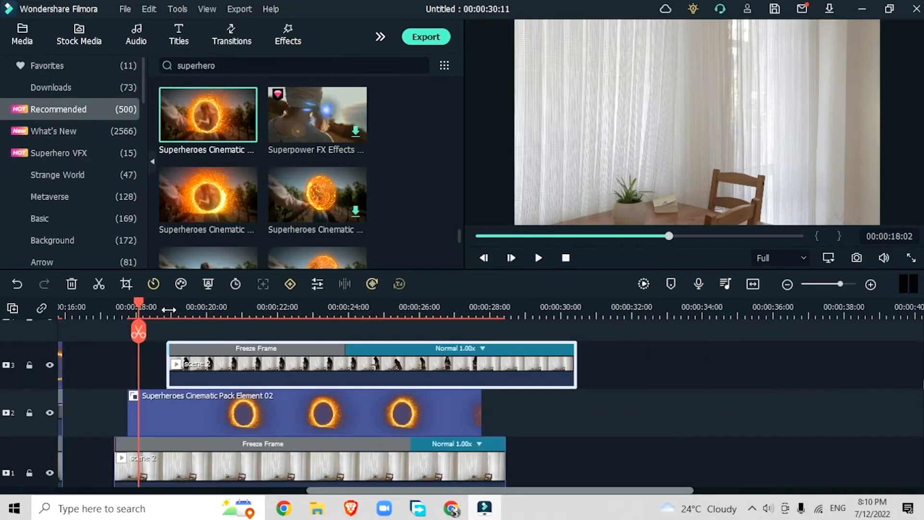
# Step: Shorten the freeze frame of the scene 2 segment on track 3 so it ends just after 00:00:20:00
pyautogui.click(168, 309)
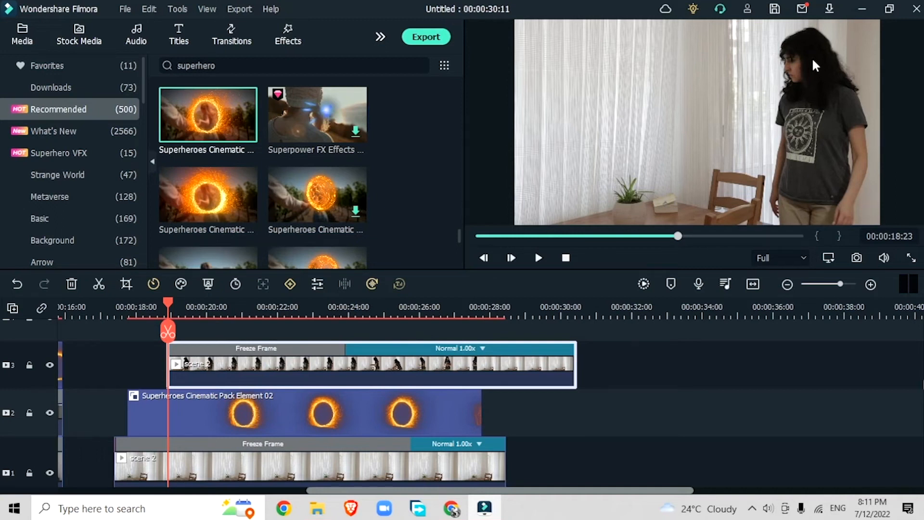
pyautogui.click(182, 310)
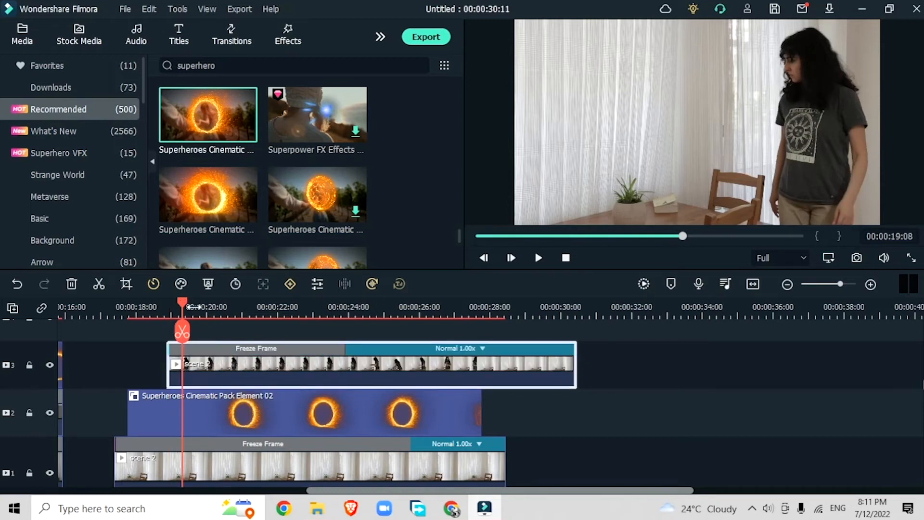
pyautogui.moveTo(183, 305); pyautogui.dragTo(221, 332)
pyautogui.click(217, 332)
pyautogui.moveTo(344, 349); pyautogui.dragTo(217, 348)
pyautogui.click(871, 284)
pyautogui.click(515, 304)
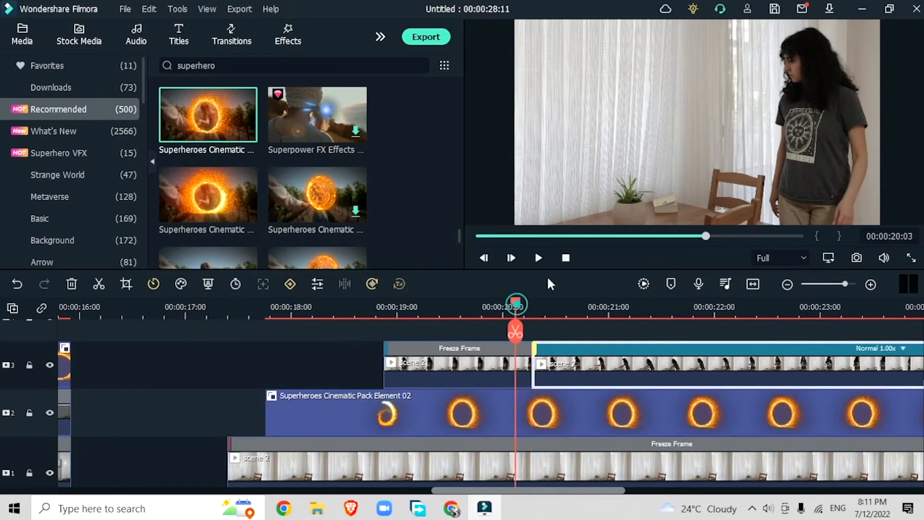
# Step: Add a rectangle mask to the scene 2 freeze frame on track 3 and fit it around the standing woman
pyautogui.press('space')
pyautogui.moveTo(405, 328); pyautogui.dragTo(388, 328)
pyautogui.doubleClick(419, 366)
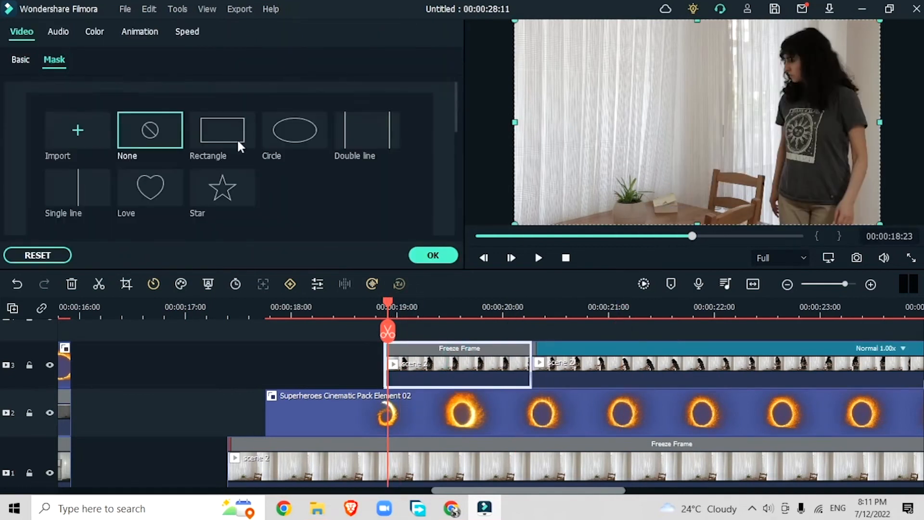
pyautogui.click(231, 137)
pyautogui.moveTo(772, 123); pyautogui.dragTo(747, 128)
pyautogui.moveTo(697, 168); pyautogui.dragTo(697, 224)
pyautogui.moveTo(705, 171); pyautogui.dragTo(817, 178)
pyautogui.moveTo(861, 126); pyautogui.dragTo(869, 139)
pyautogui.moveTo(815, 151); pyautogui.dragTo(817, 151)
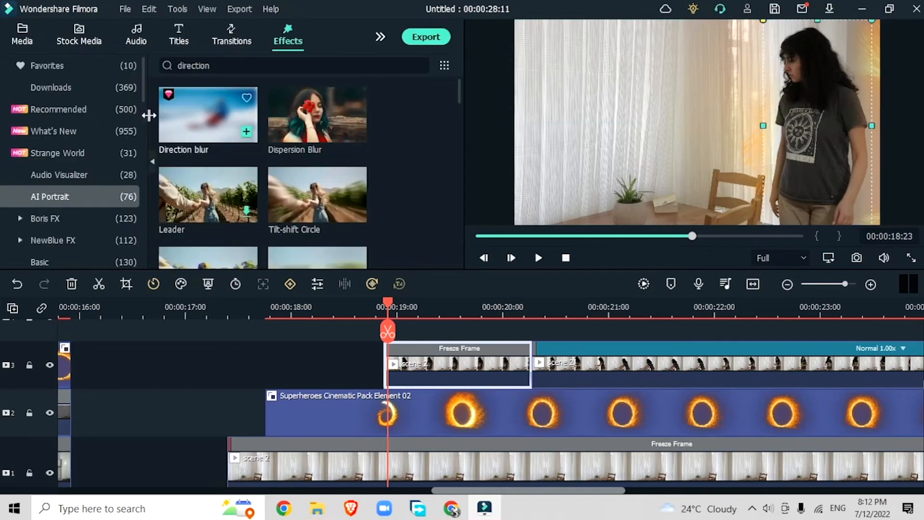
# Step: Apply the Direction blur effect to the scene 2 freeze frame on track 3 and open the clip's settings
pyautogui.moveTo(199, 121); pyautogui.dragTo(439, 368)
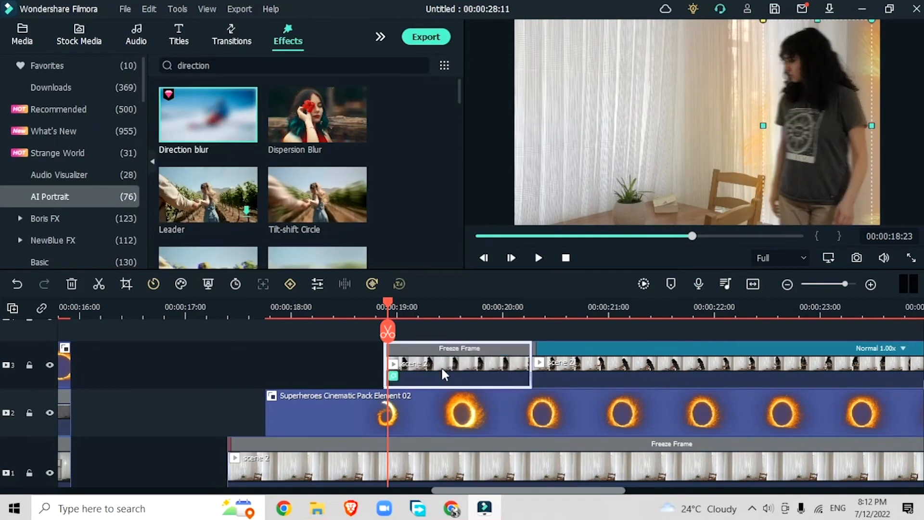
pyautogui.doubleClick(421, 363)
# Step: Add a keyframe at 100% scale to the scene 2 freeze frame and move it to 00:00:20:03
pyautogui.click(145, 32)
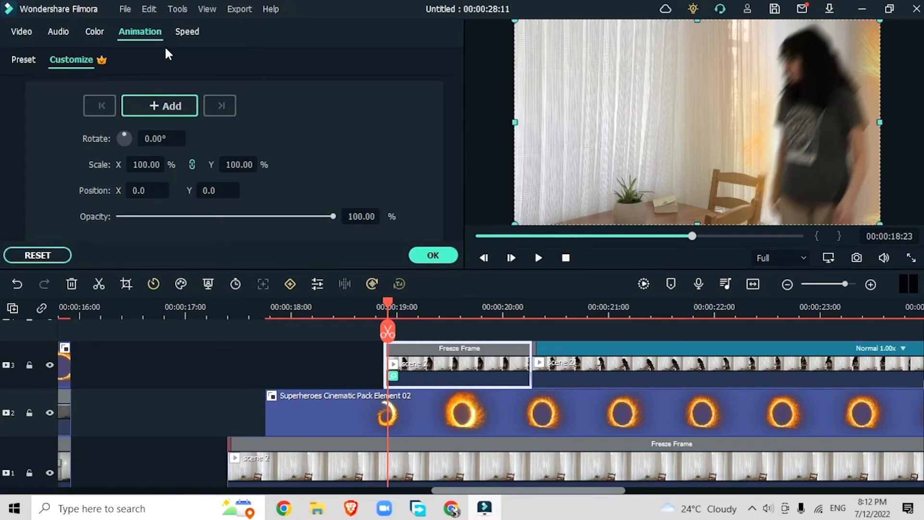
pyautogui.click(177, 108)
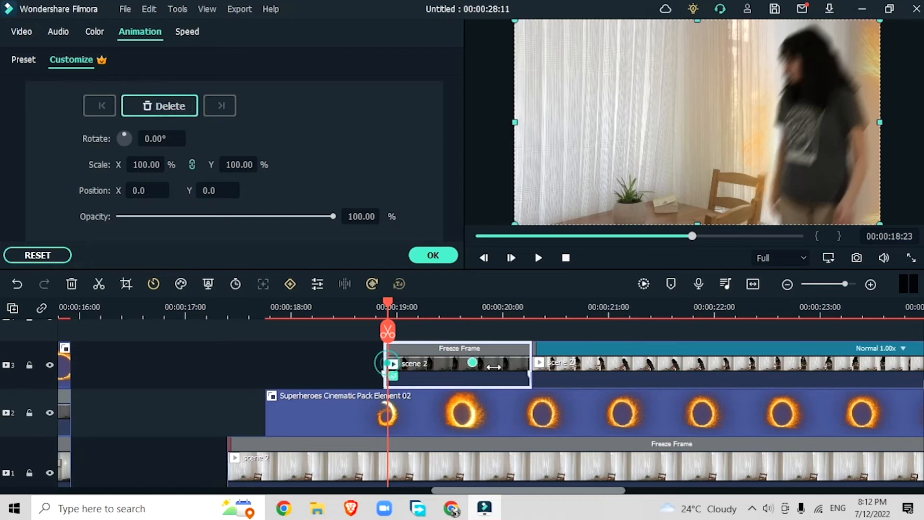
pyautogui.moveTo(388, 370); pyautogui.dragTo(516, 371)
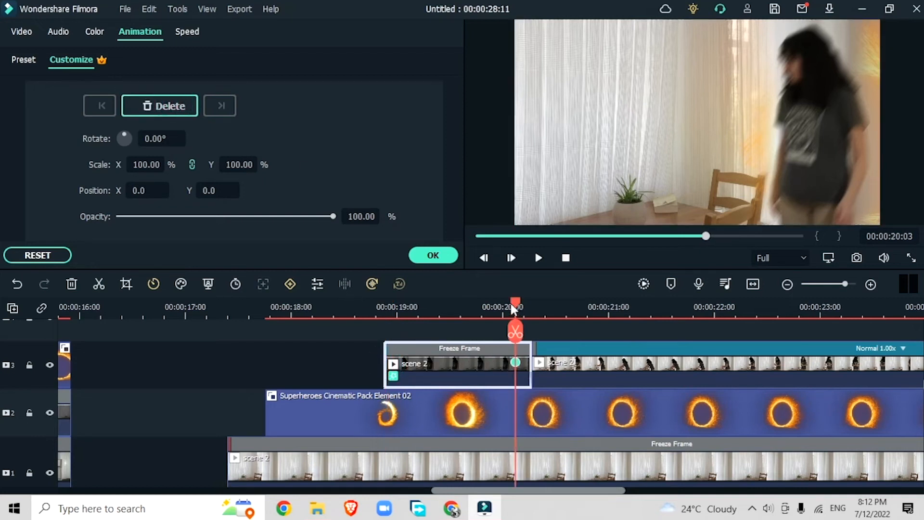
# Step: Add a 64% scale keyframe near the start of the scene 2 freeze frame and shift the woman right into the fire ring
pyautogui.moveTo(514, 309); pyautogui.dragTo(406, 313)
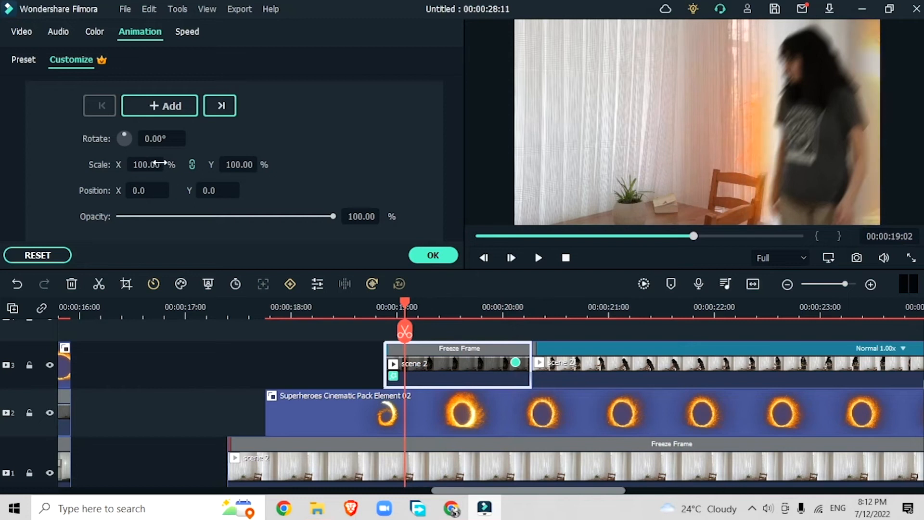
pyautogui.moveTo(159, 162); pyautogui.dragTo(123, 163)
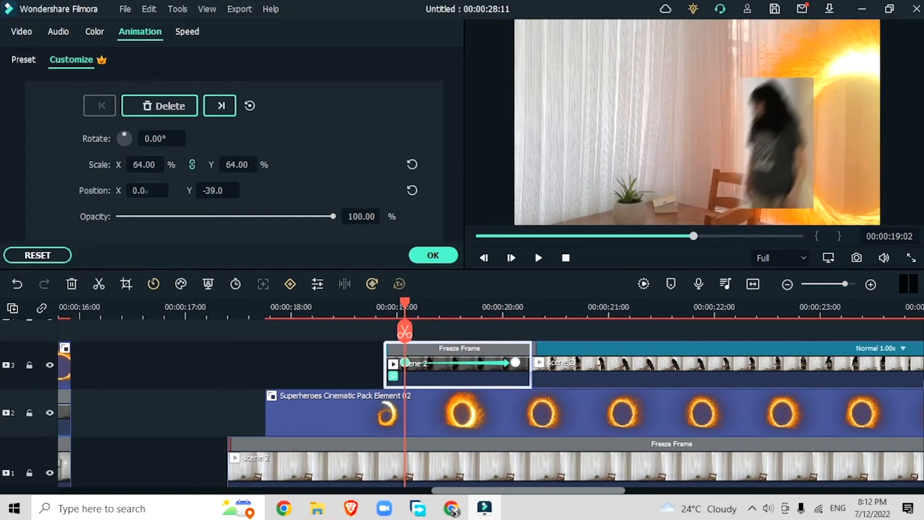
pyautogui.moveTo(146, 191); pyautogui.dragTo(196, 191)
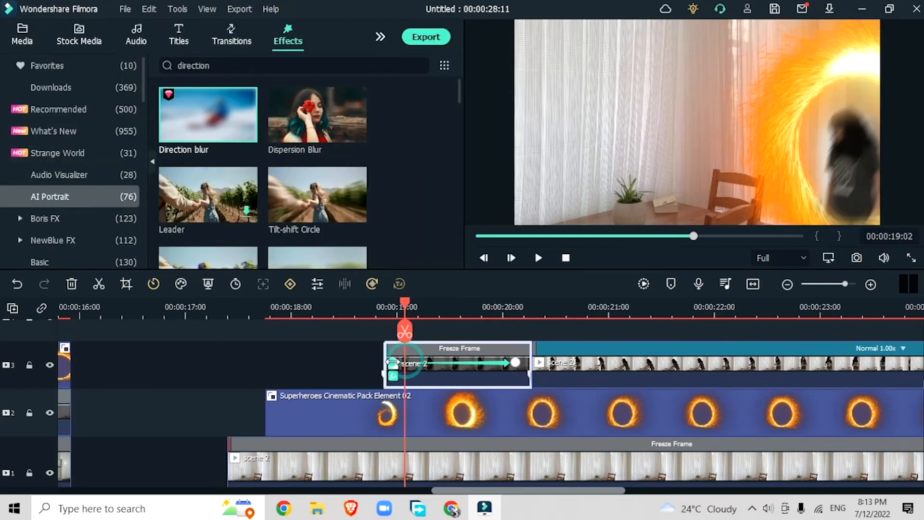
pyautogui.moveTo(405, 308); pyautogui.dragTo(379, 308)
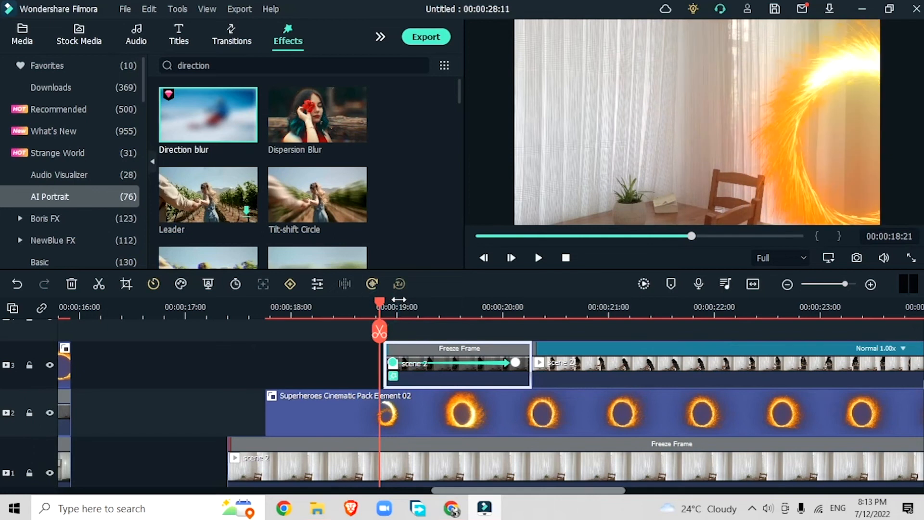
# Step: Clear the effects search and apply Human Segmentation to the moving scene 2 clip on track 3
pyautogui.click(278, 348)
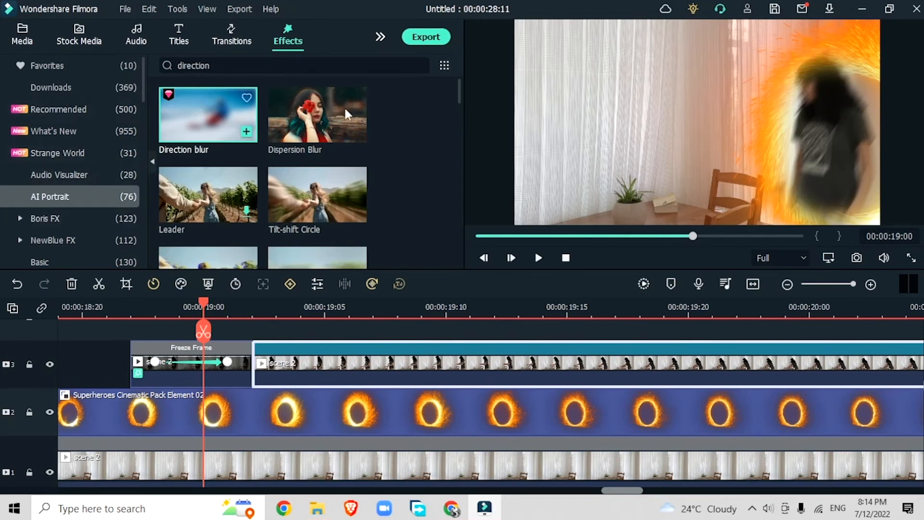
pyautogui.click(421, 65)
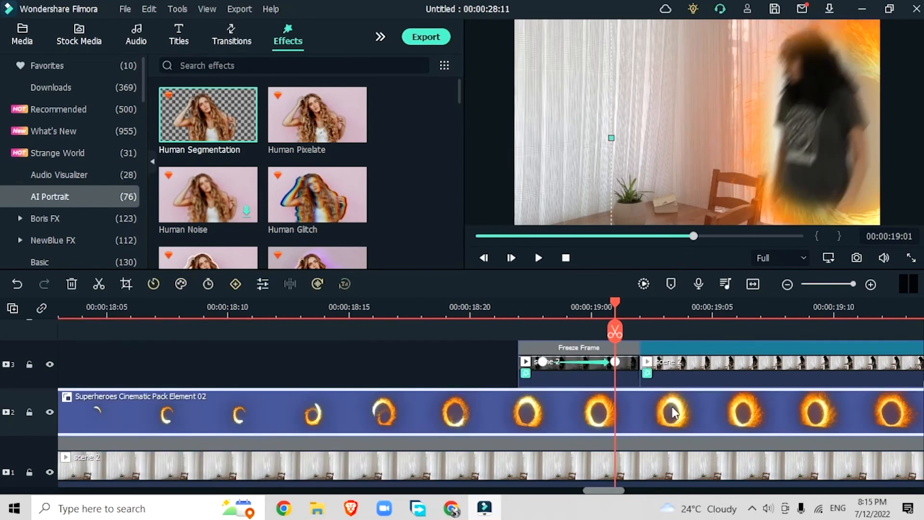
# Step: Apply the Customize speed ramp to the Superheroes Cinematic Pack Element 02 clip on track 2
pyautogui.doubleClick(674, 409)
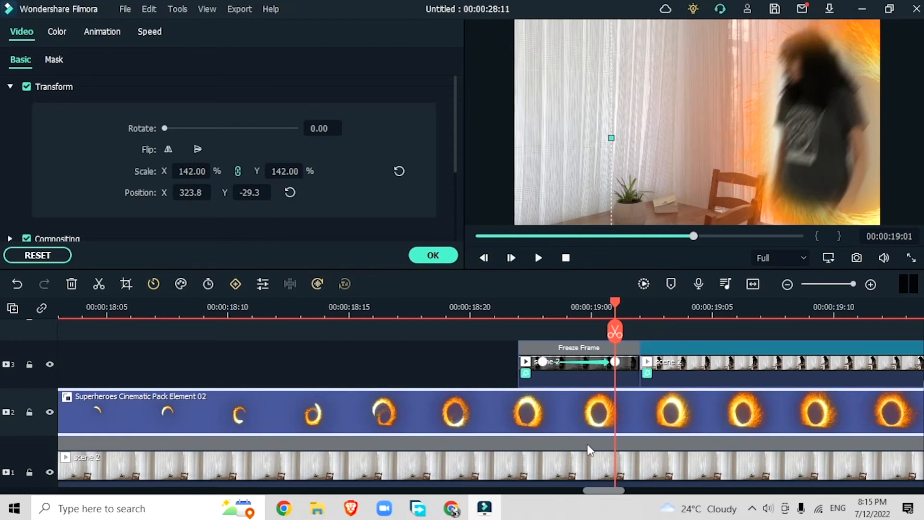
pyautogui.click(144, 36)
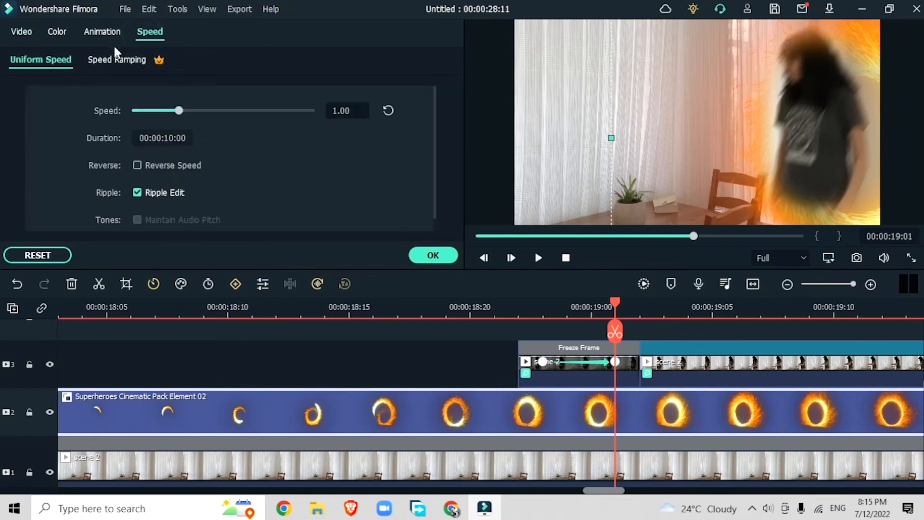
pyautogui.click(103, 61)
pyautogui.click(93, 103)
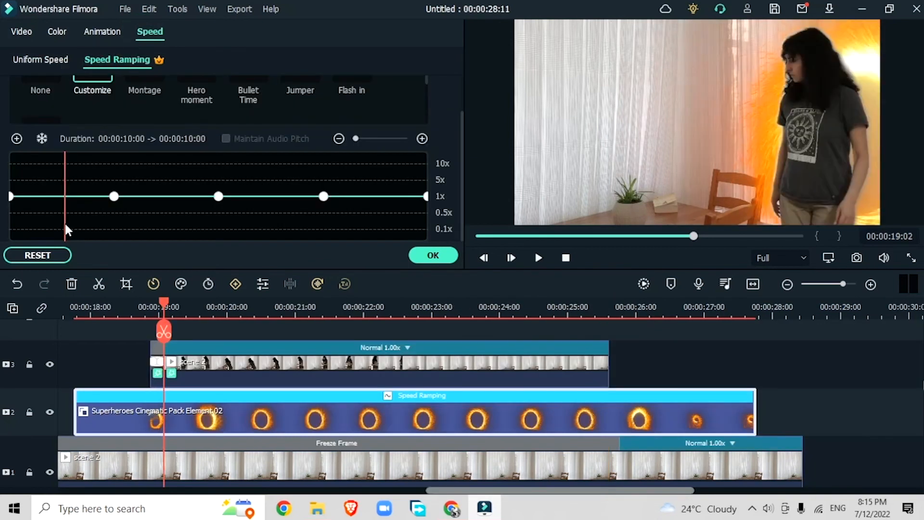
# Step: Add a speed point at 00:00:19:01 to the fire ring's ramp and raise the following point to about 10x just after it
pyautogui.click(66, 231)
pyautogui.click(16, 138)
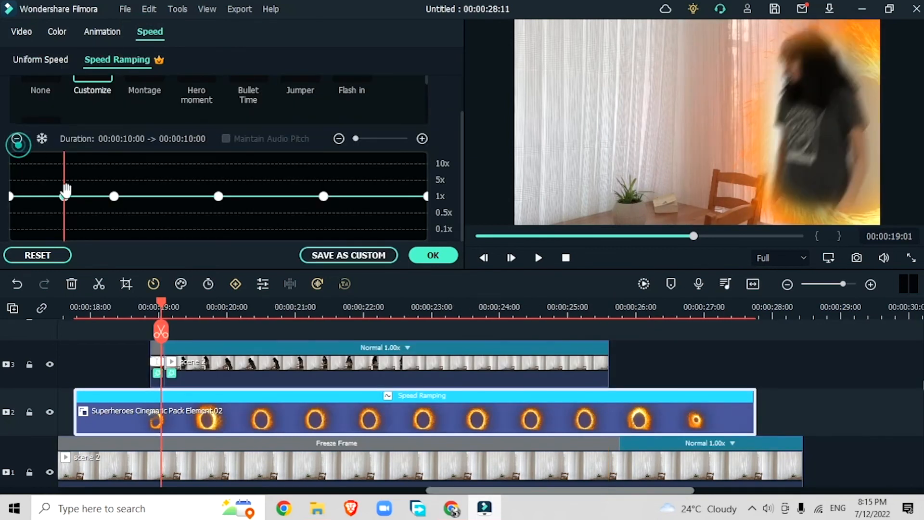
pyautogui.moveTo(114, 196); pyautogui.dragTo(74, 163)
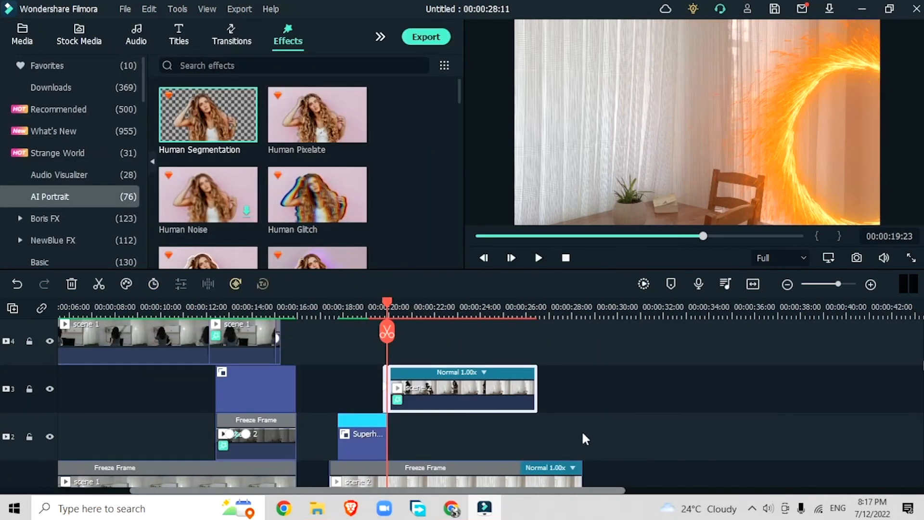
# Step: Move the playhead back to scene 1 and browse the LUT effects for a color look
pyautogui.click(583, 435)
pyautogui.scroll(1, 580, 432)
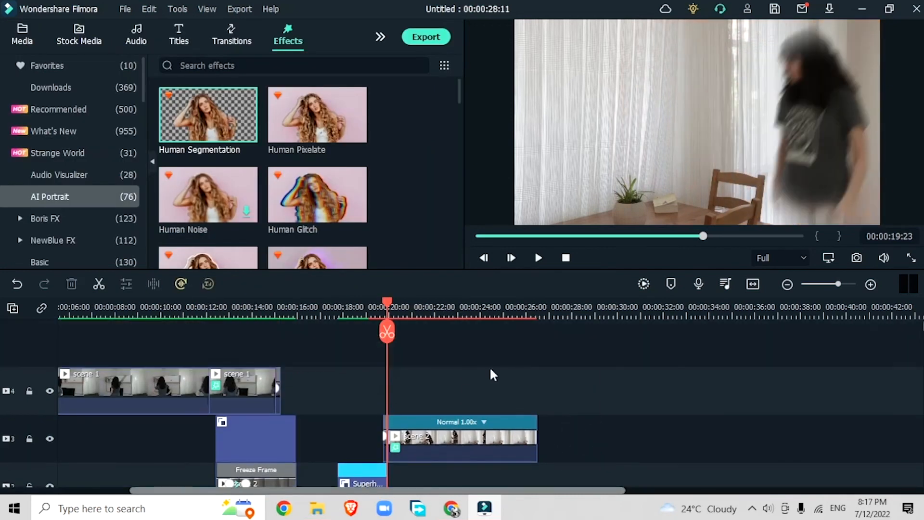
pyautogui.click(187, 318)
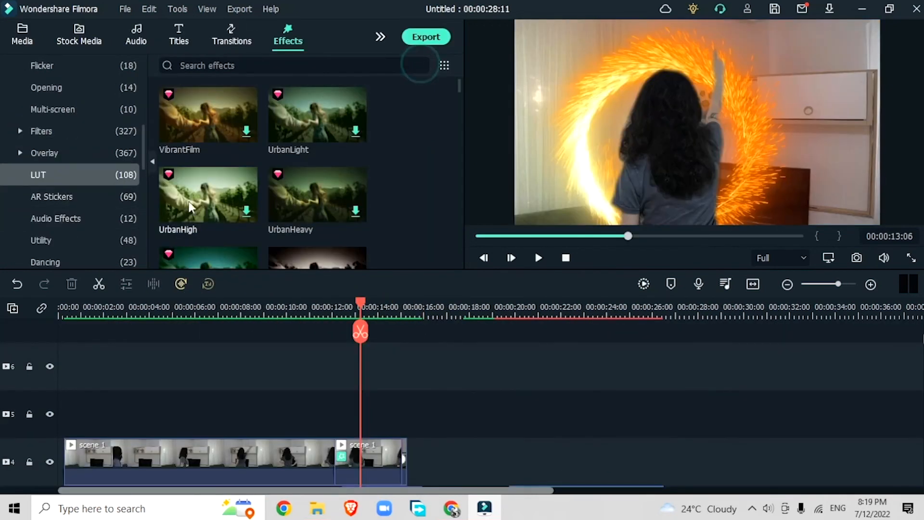
pyautogui.scroll(-3, 416, 200)
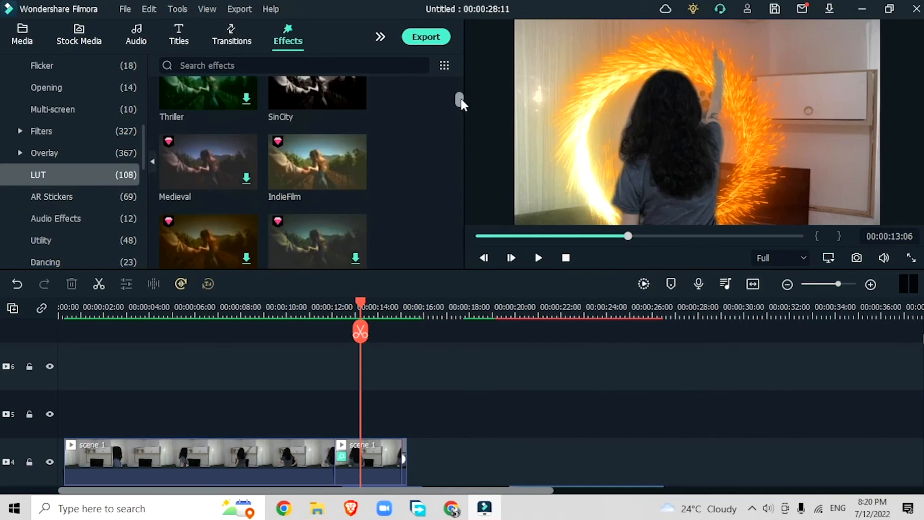
pyautogui.moveTo(460, 98); pyautogui.dragTo(466, 184)
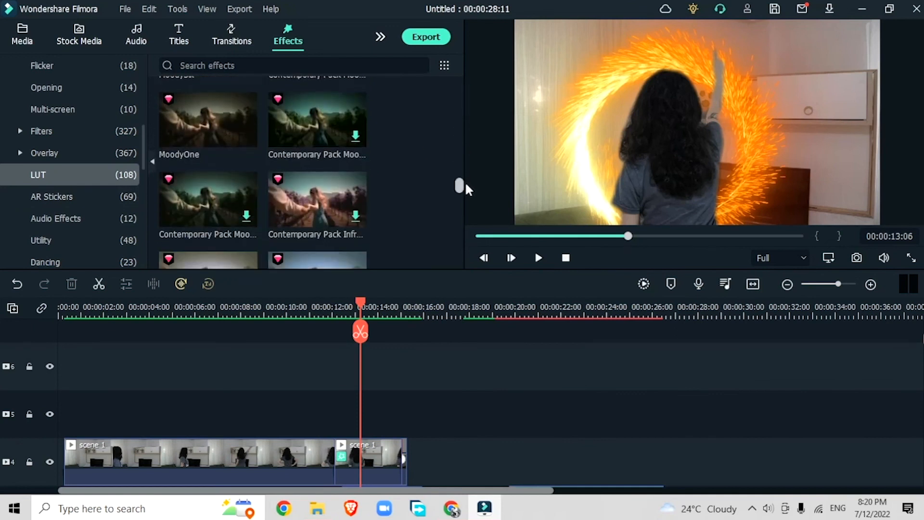